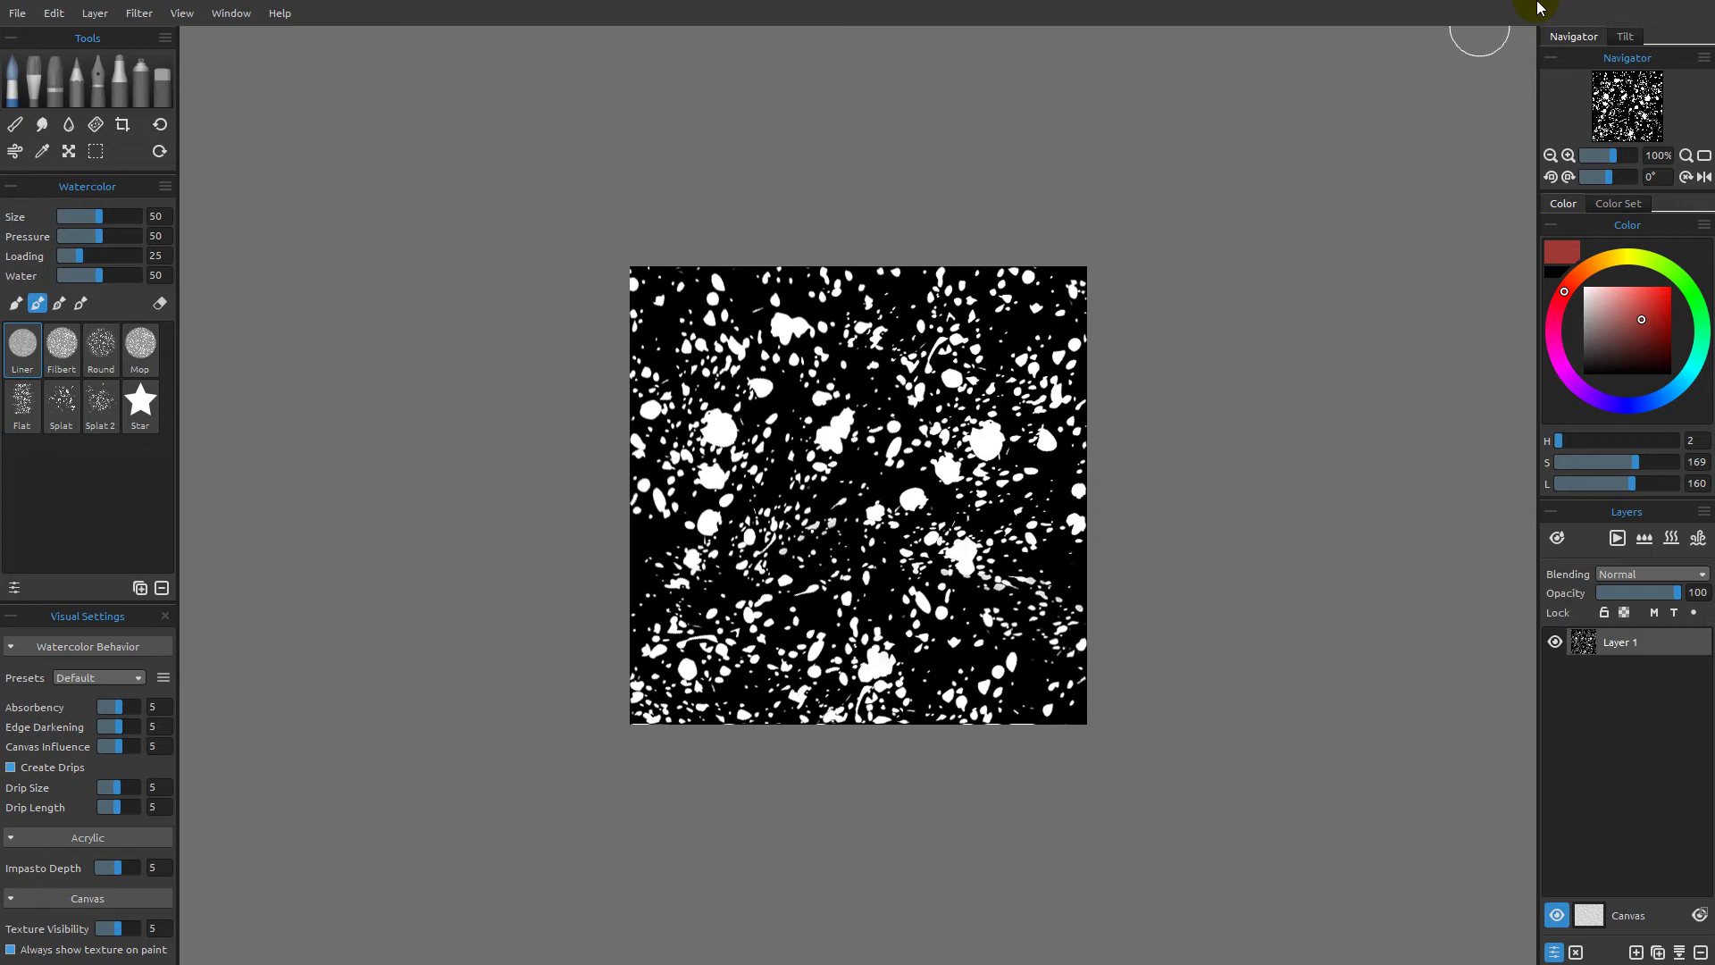
Apply the Invert filter so the splatter becomes black spots on white, then reopen the Filter menu.
click(141, 14)
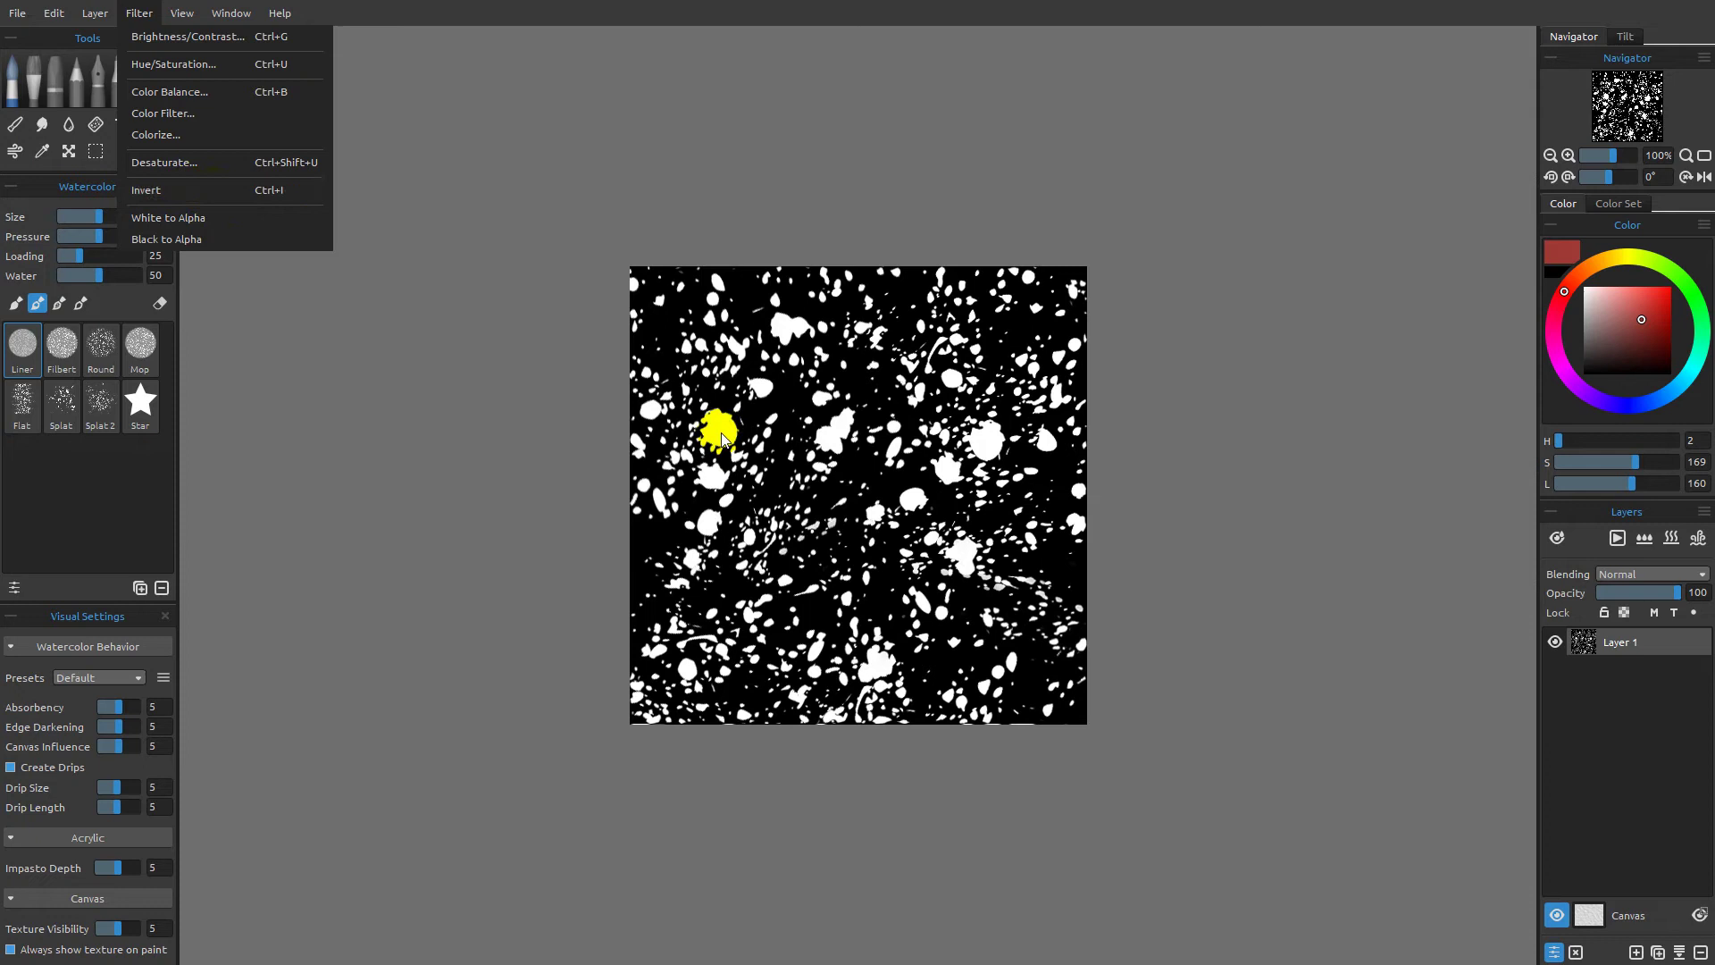
click(176, 194)
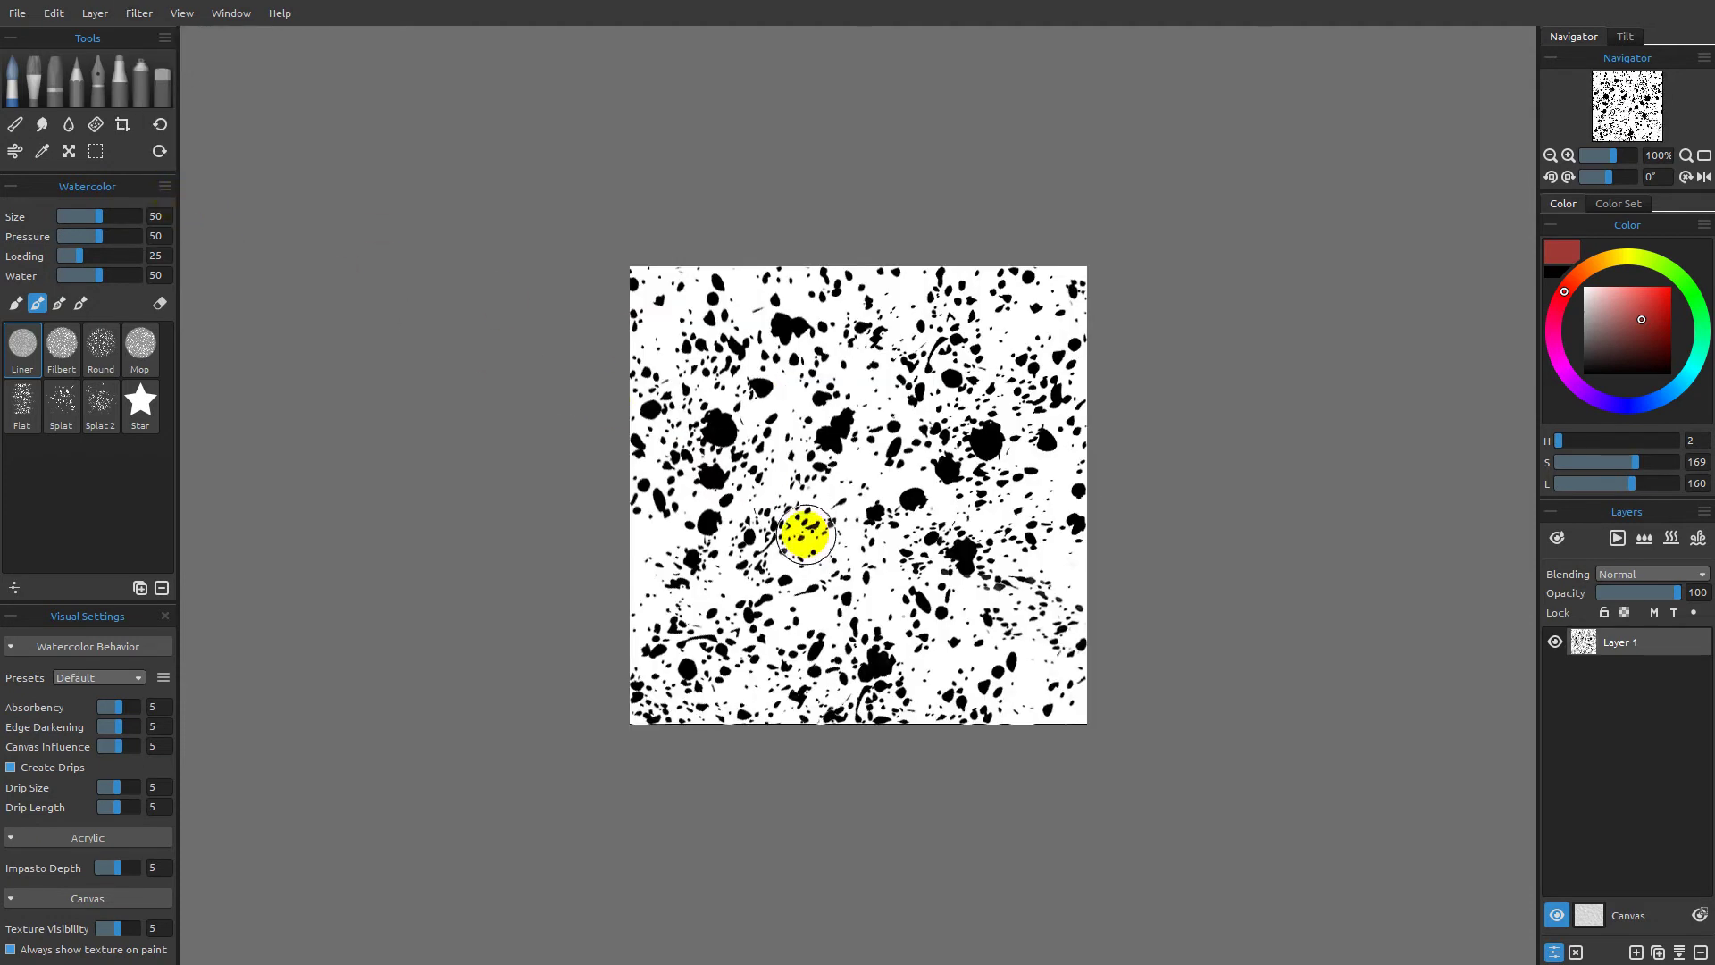
click(141, 14)
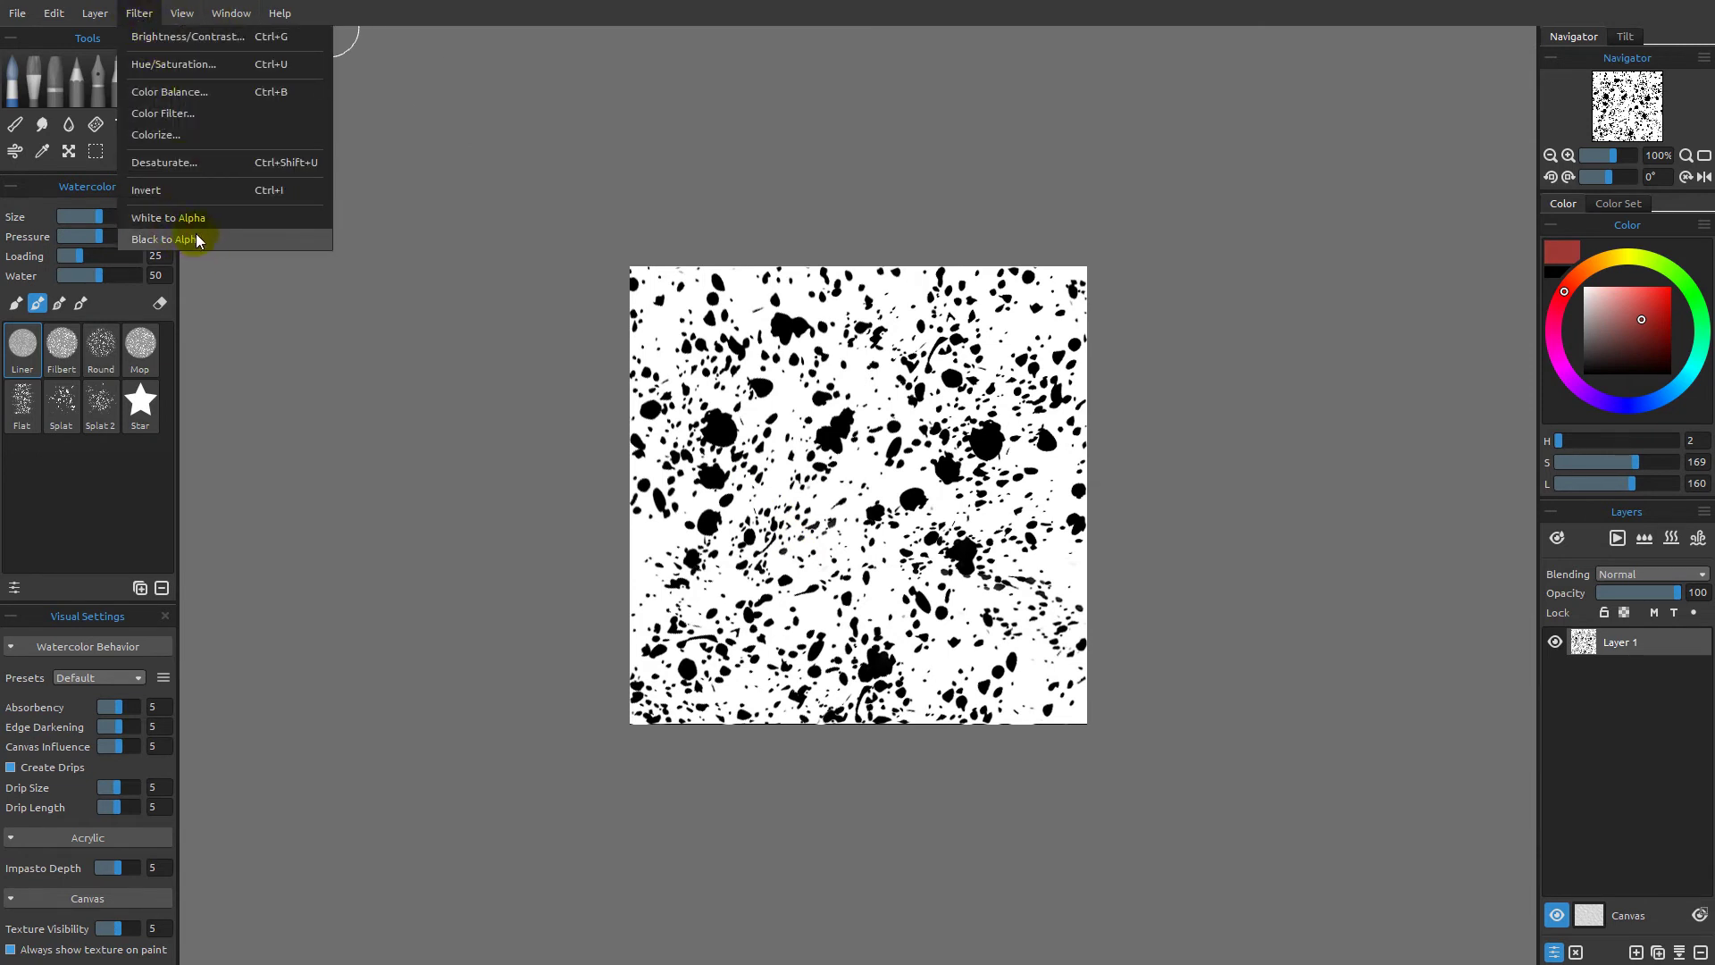
Close the Filter menu, then apply White to Alpha to leave black spots on transparency.
click(471, 7)
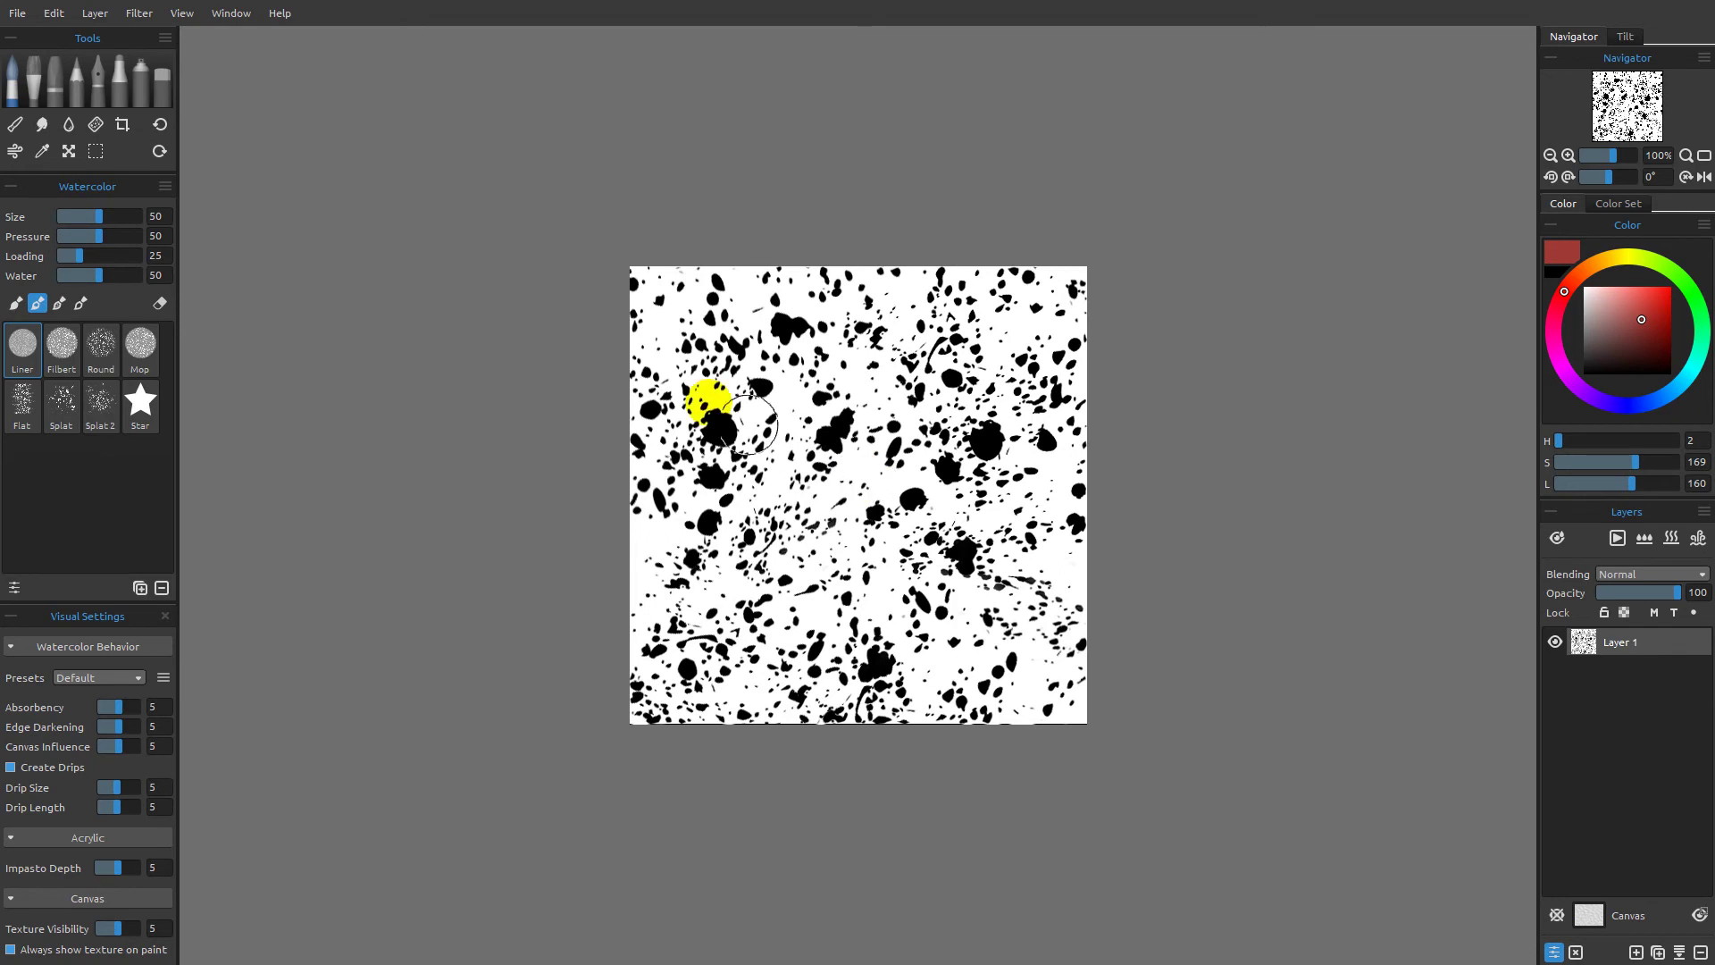
click(148, 16)
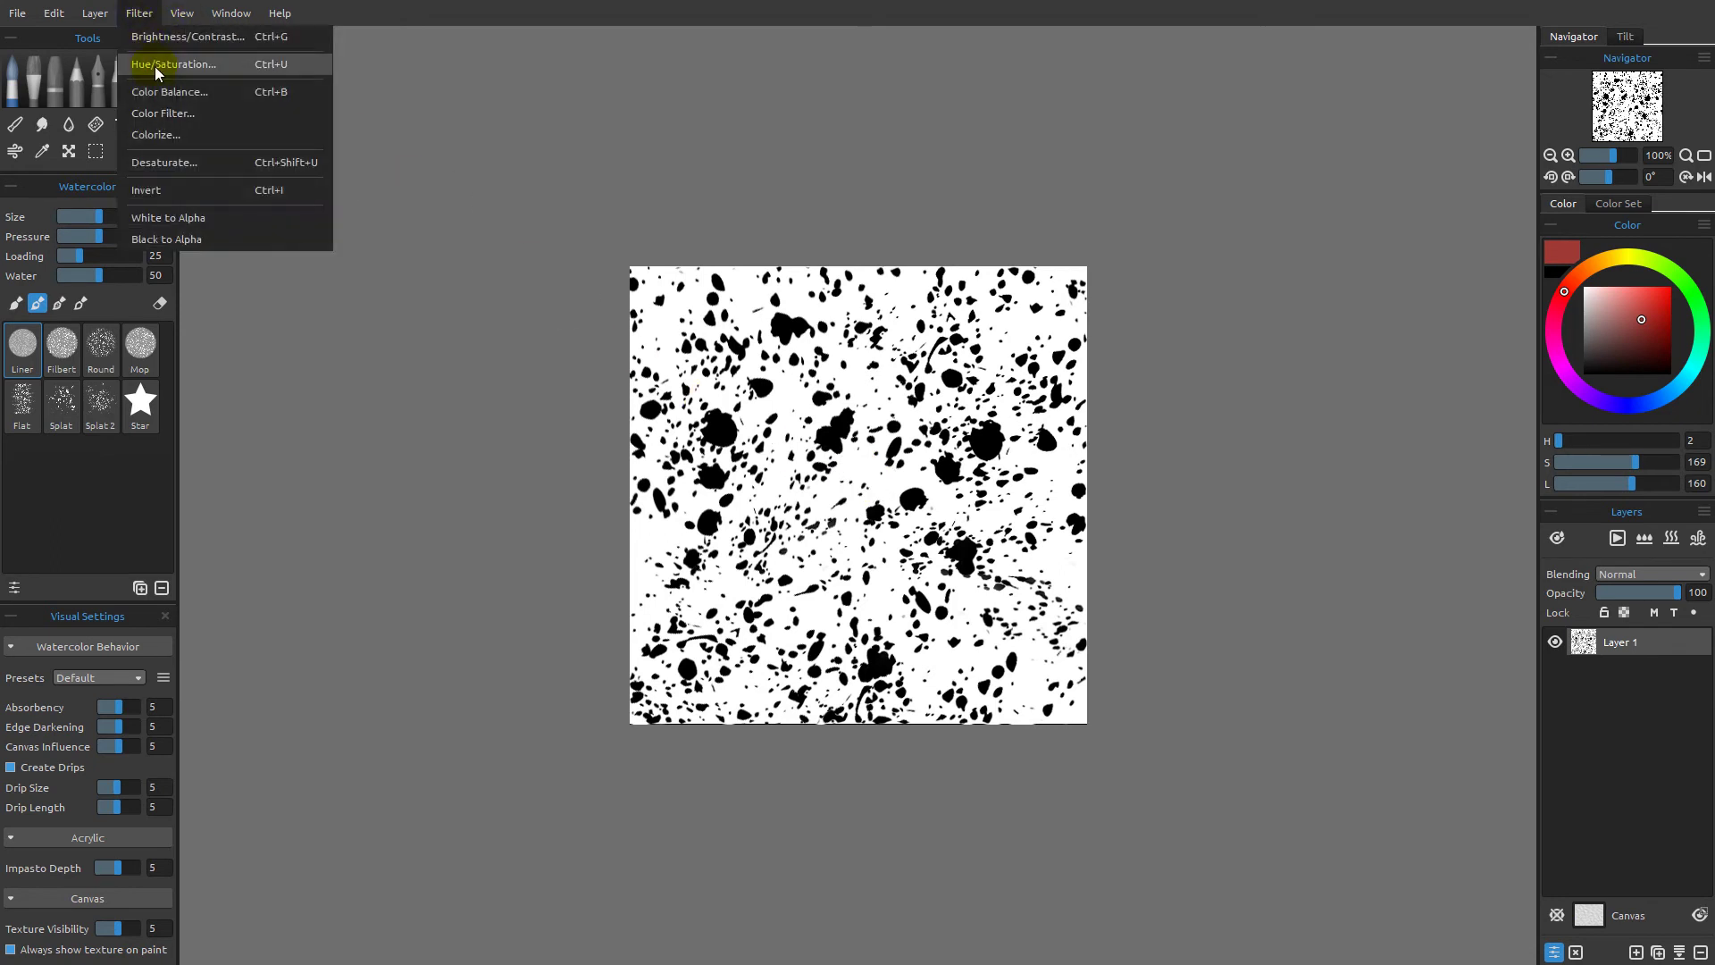
click(172, 220)
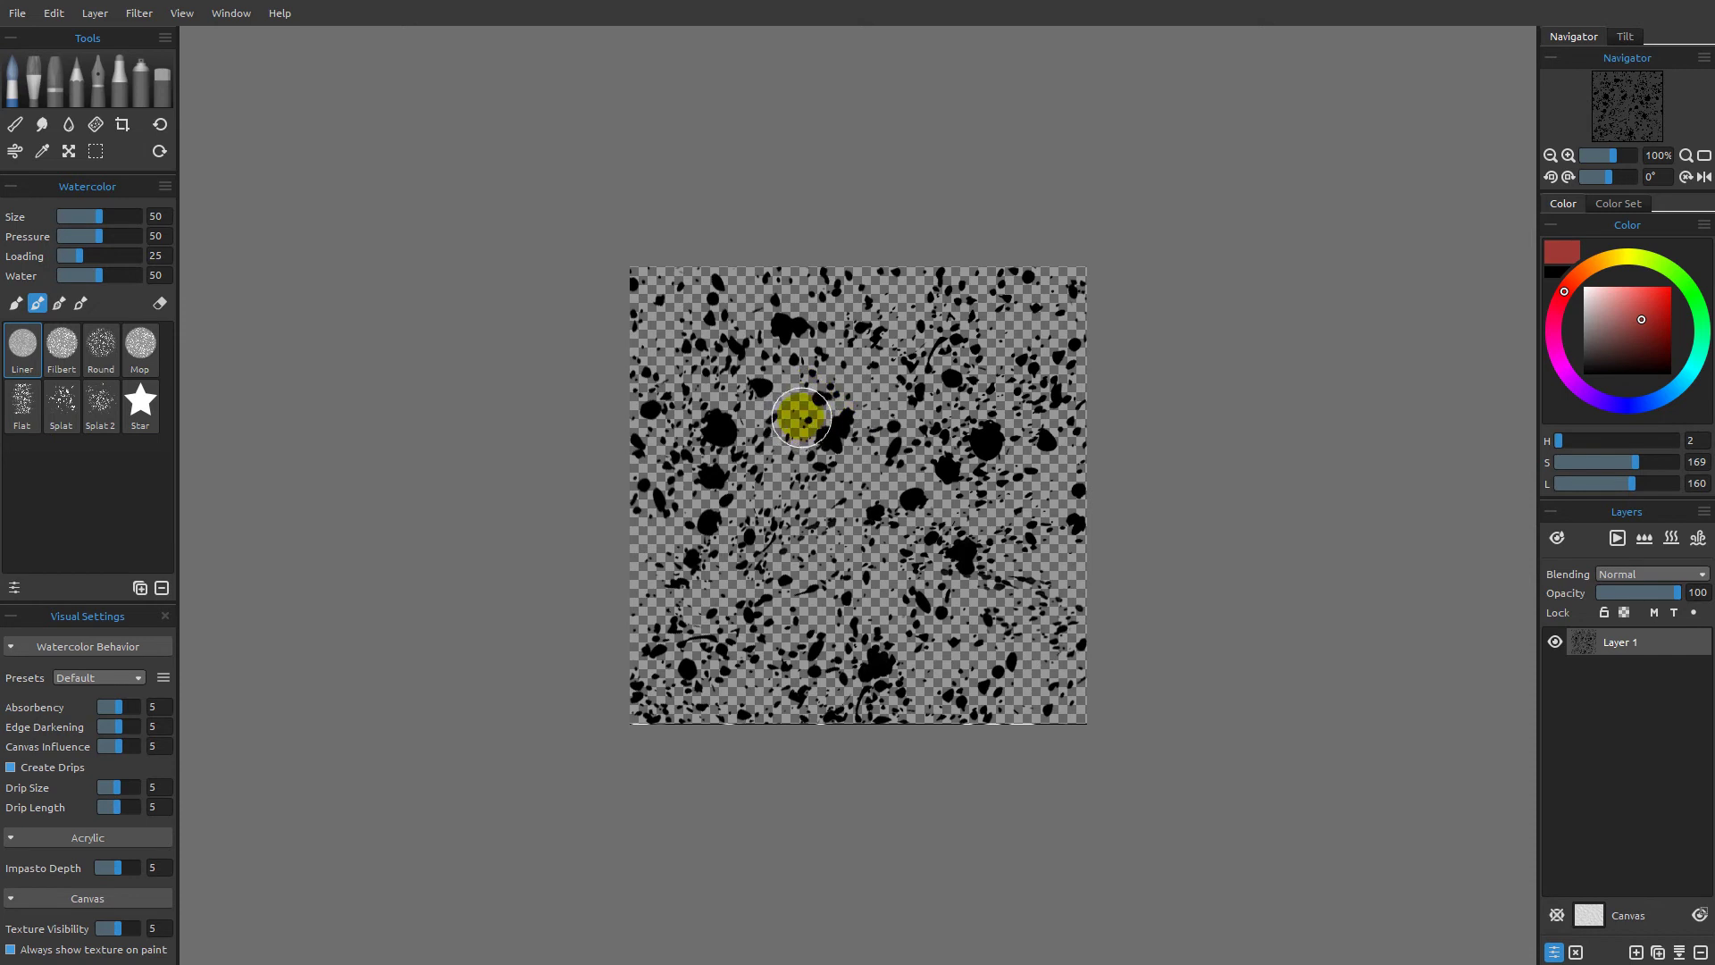
Undo White to Alpha and apply Black to Alpha instead, making the spots see-through holes.
key(ctrl+z)
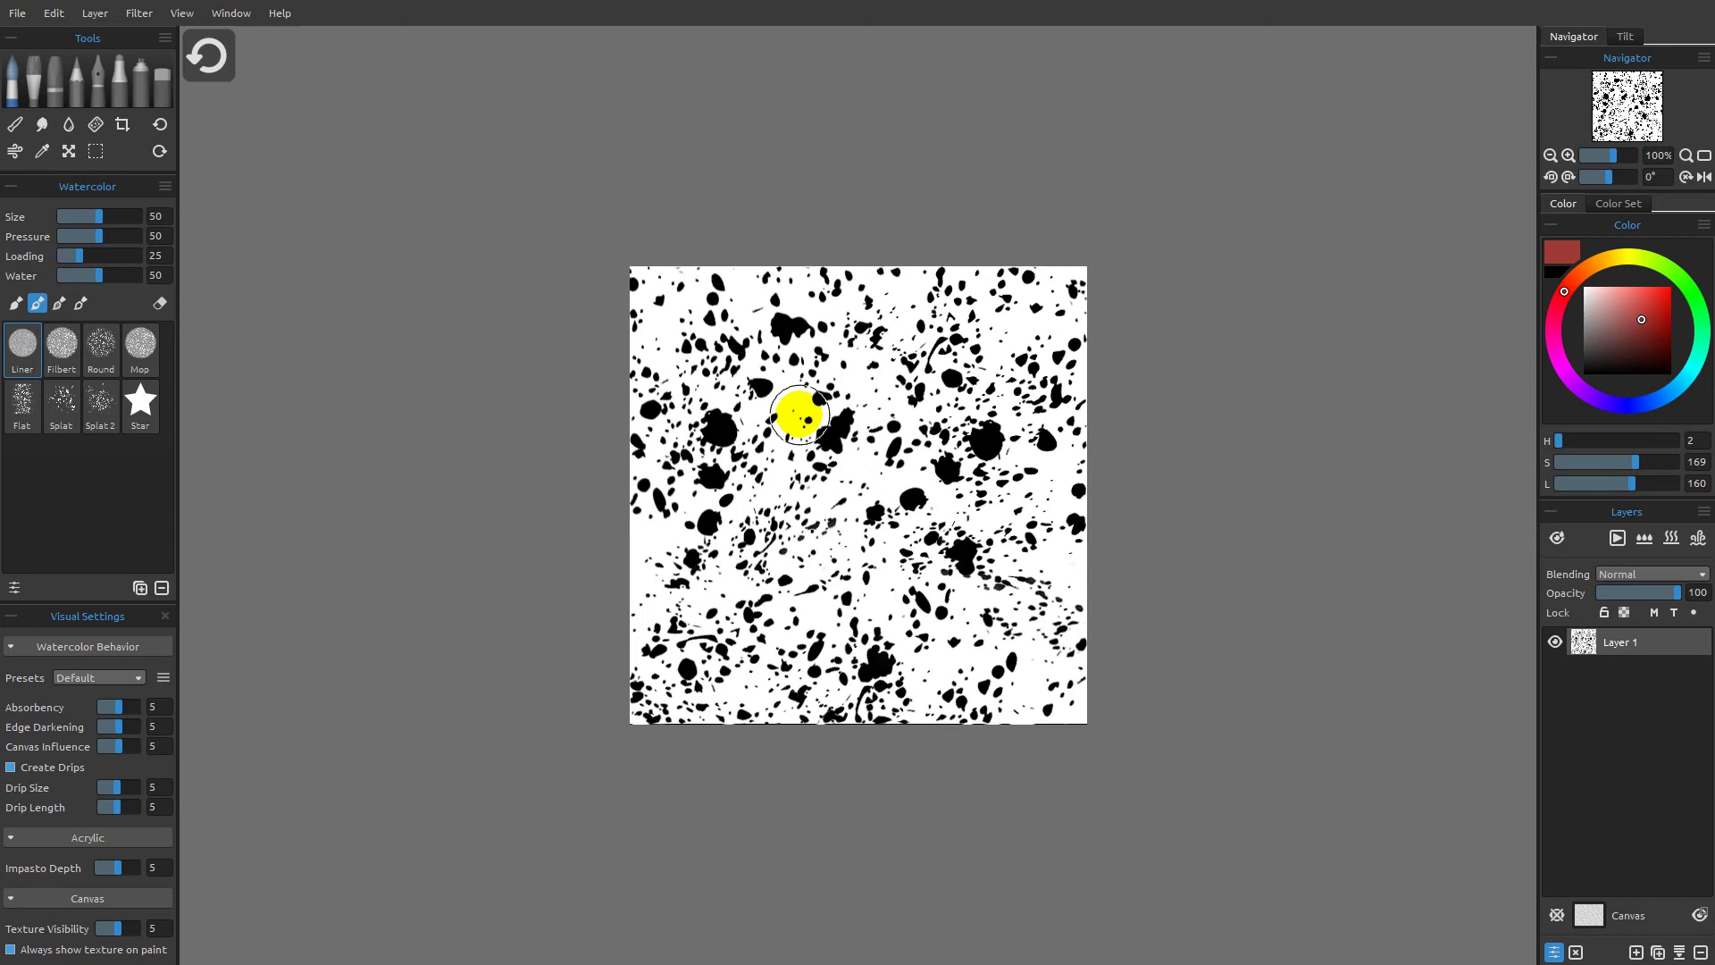
click(138, 15)
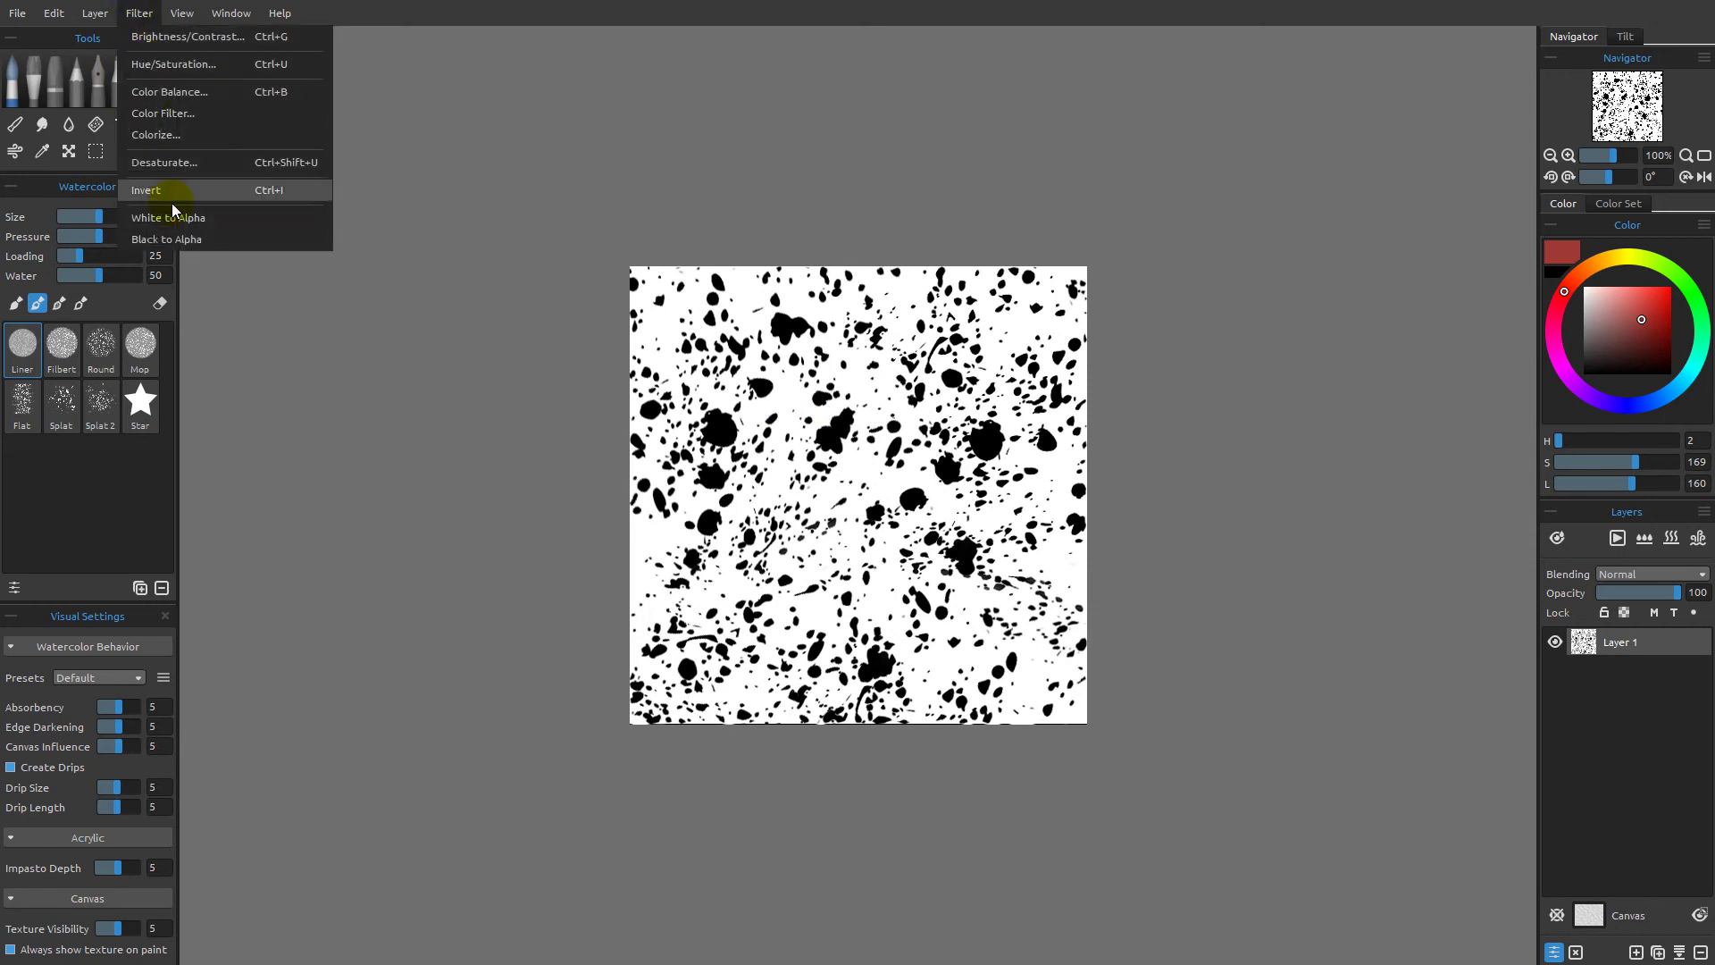
click(170, 239)
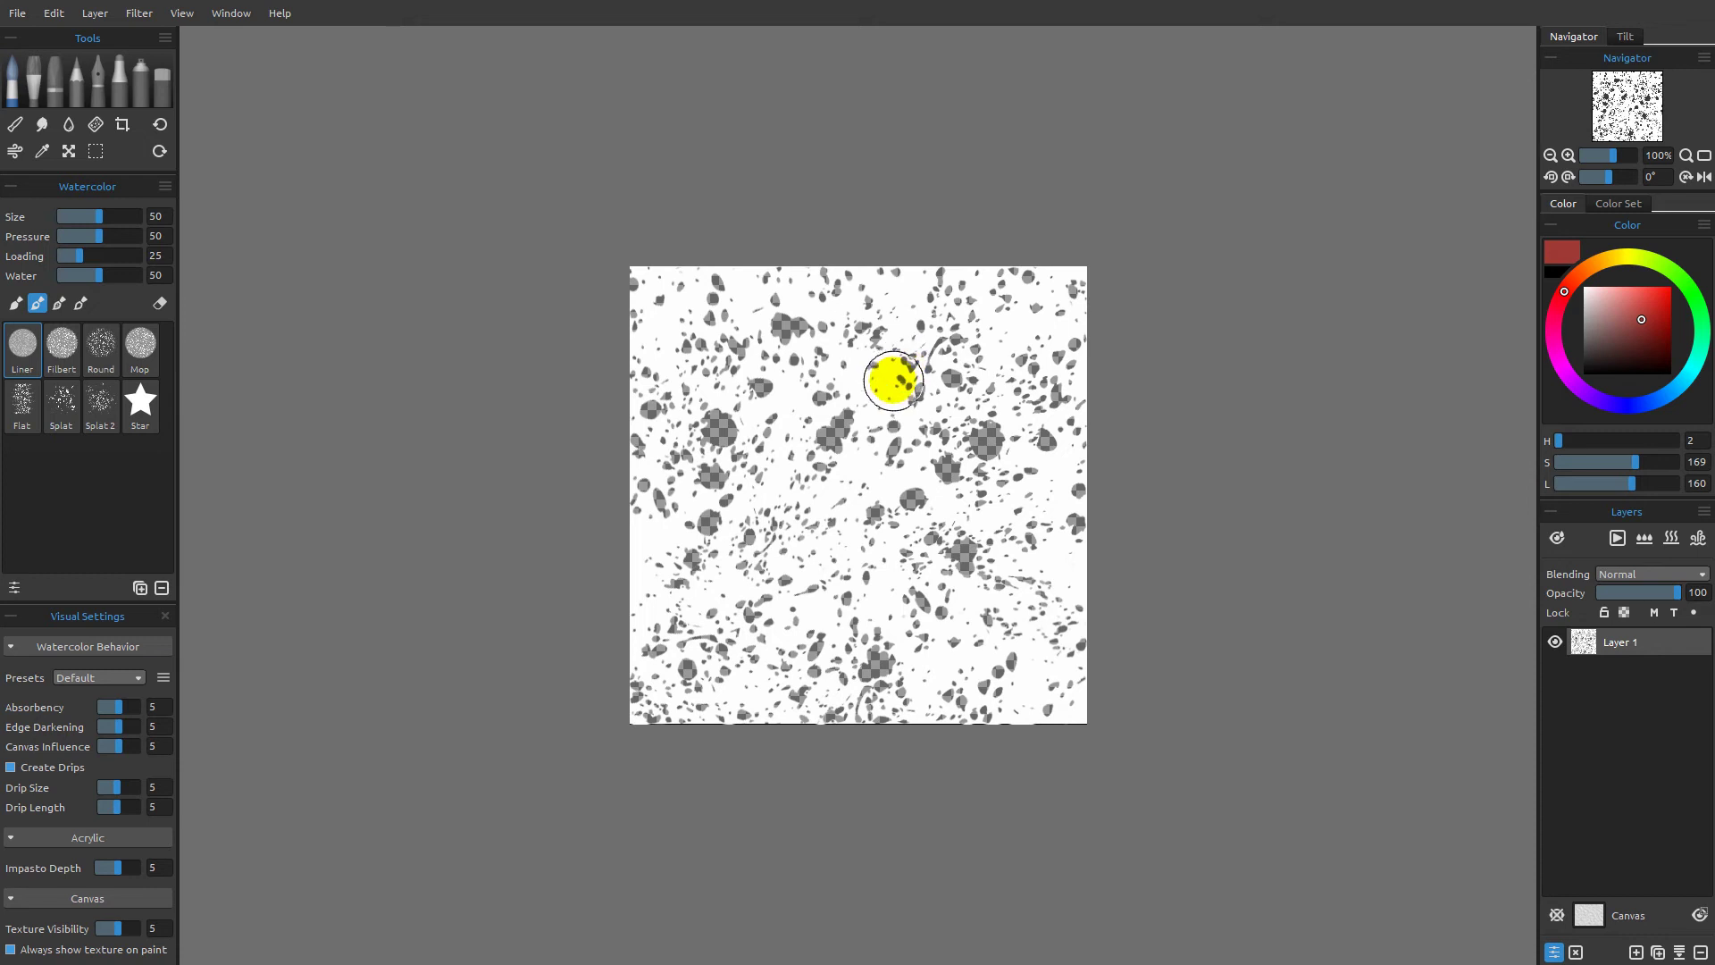
Start a new artwork at the default A4 size, dismissing the save-changes prompt.
click(18, 12)
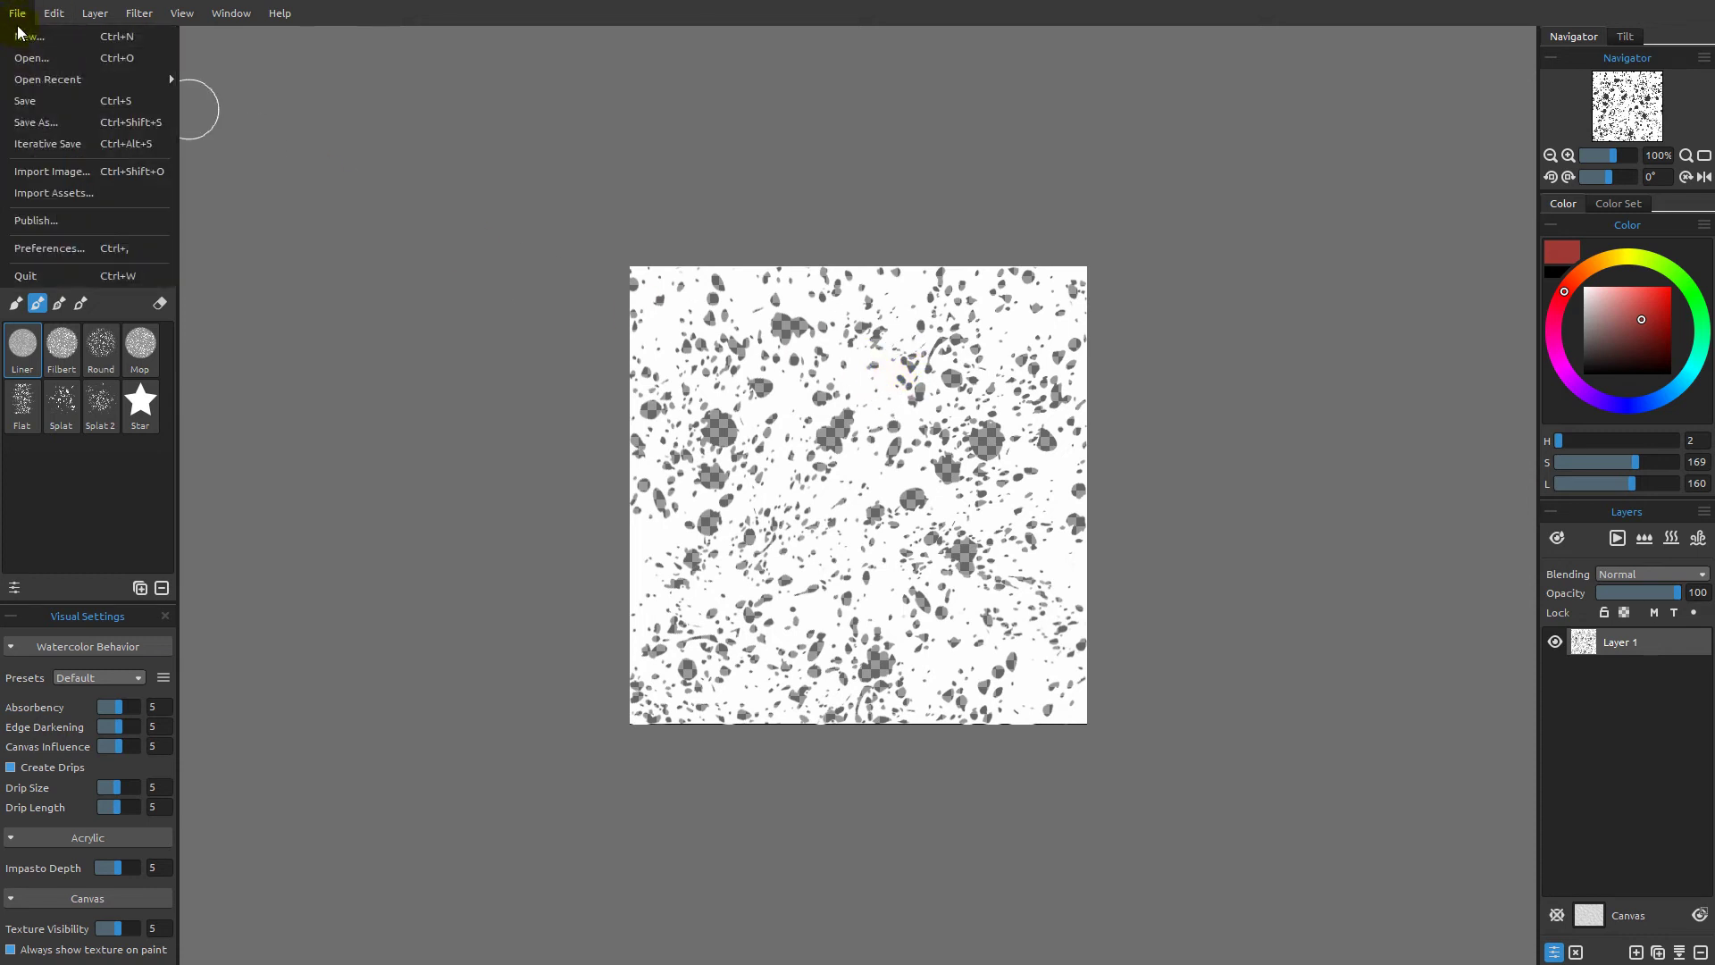
click(18, 12)
click(872, 497)
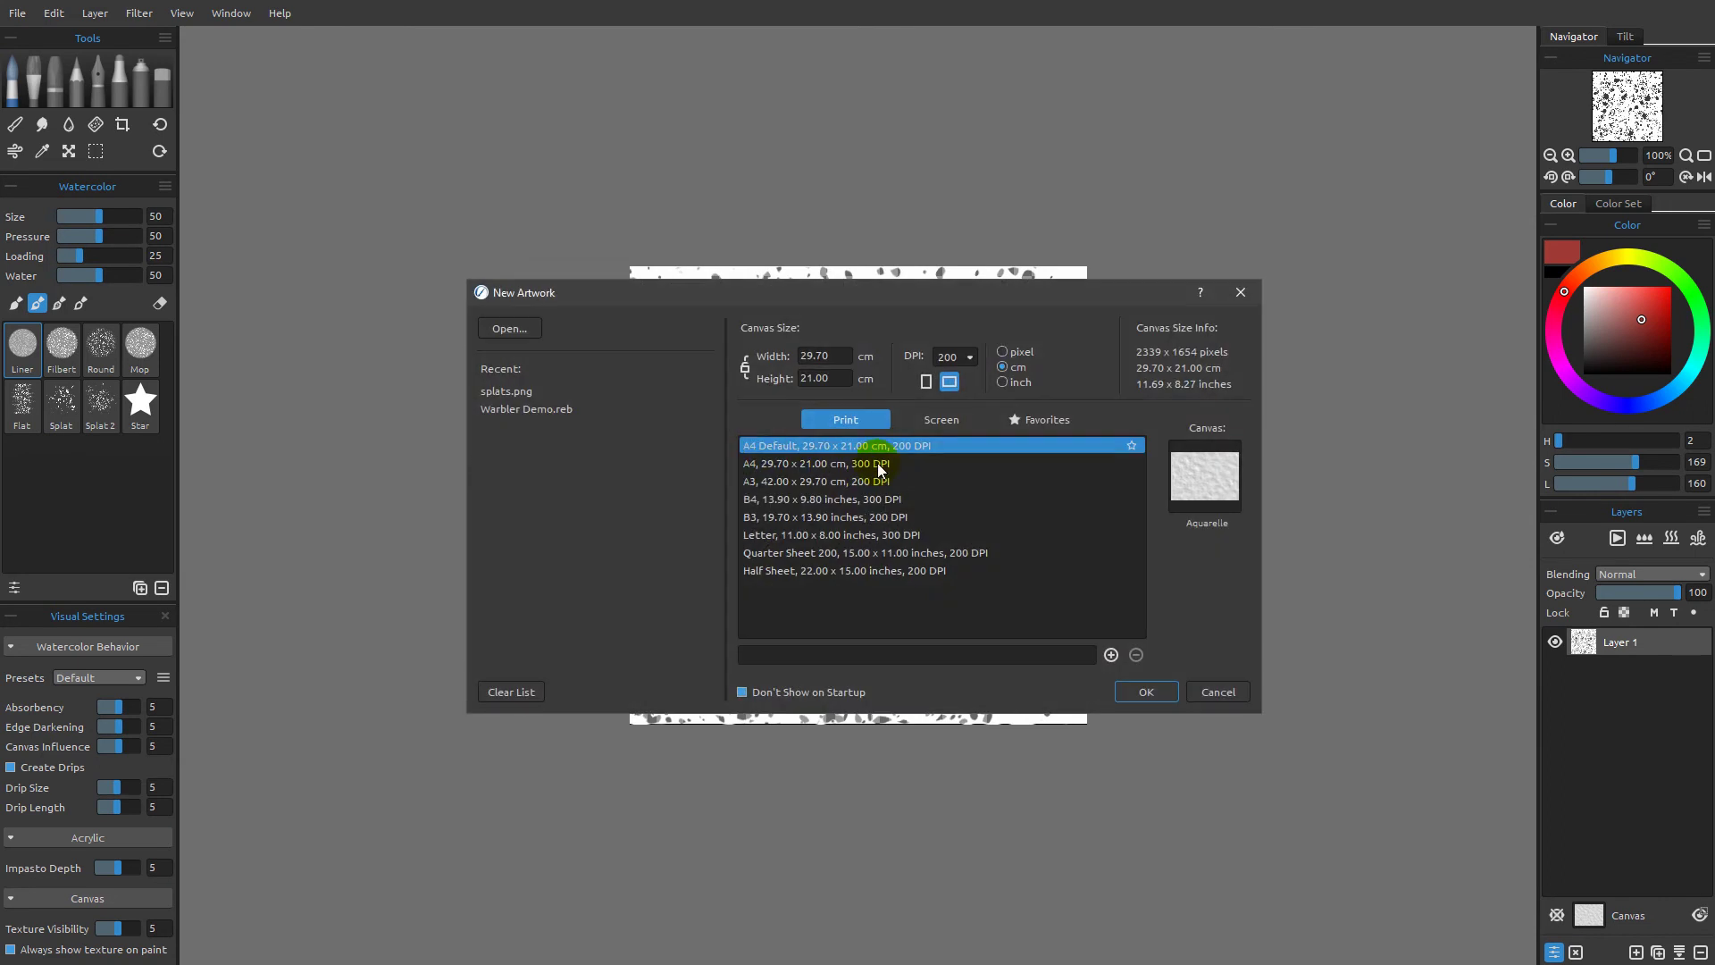
click(1146, 692)
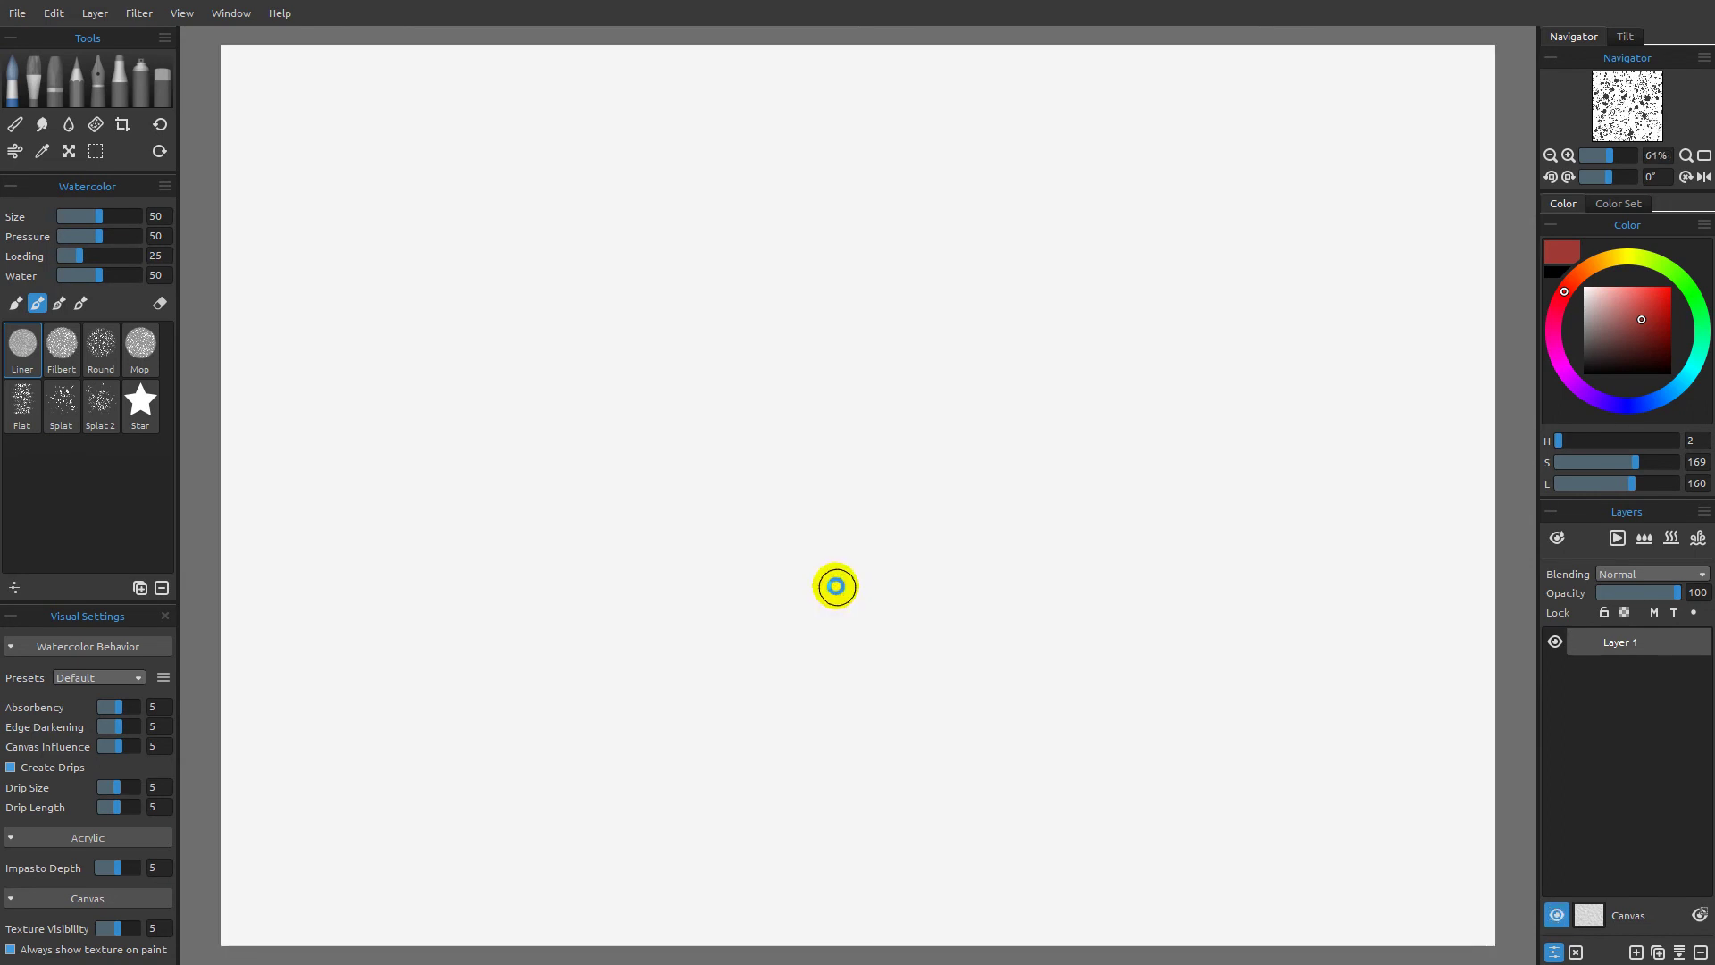
Set the canvas paper to WK01 Washi with deckled edges enabled.
click(1588, 915)
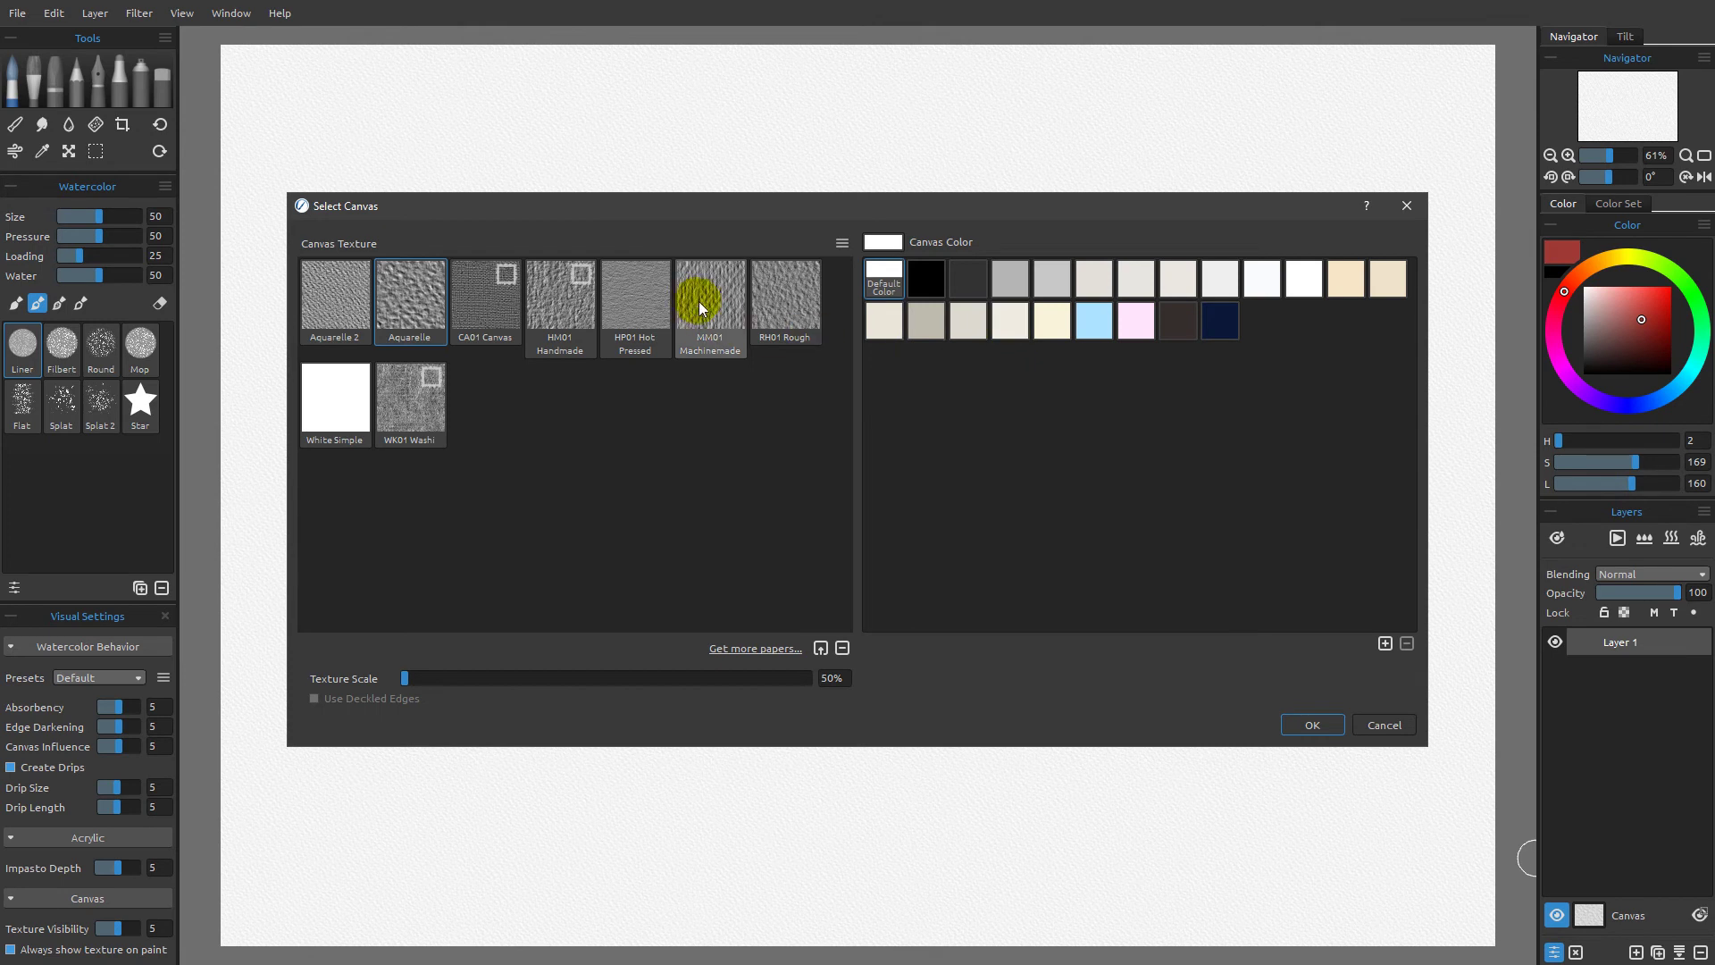
click(409, 409)
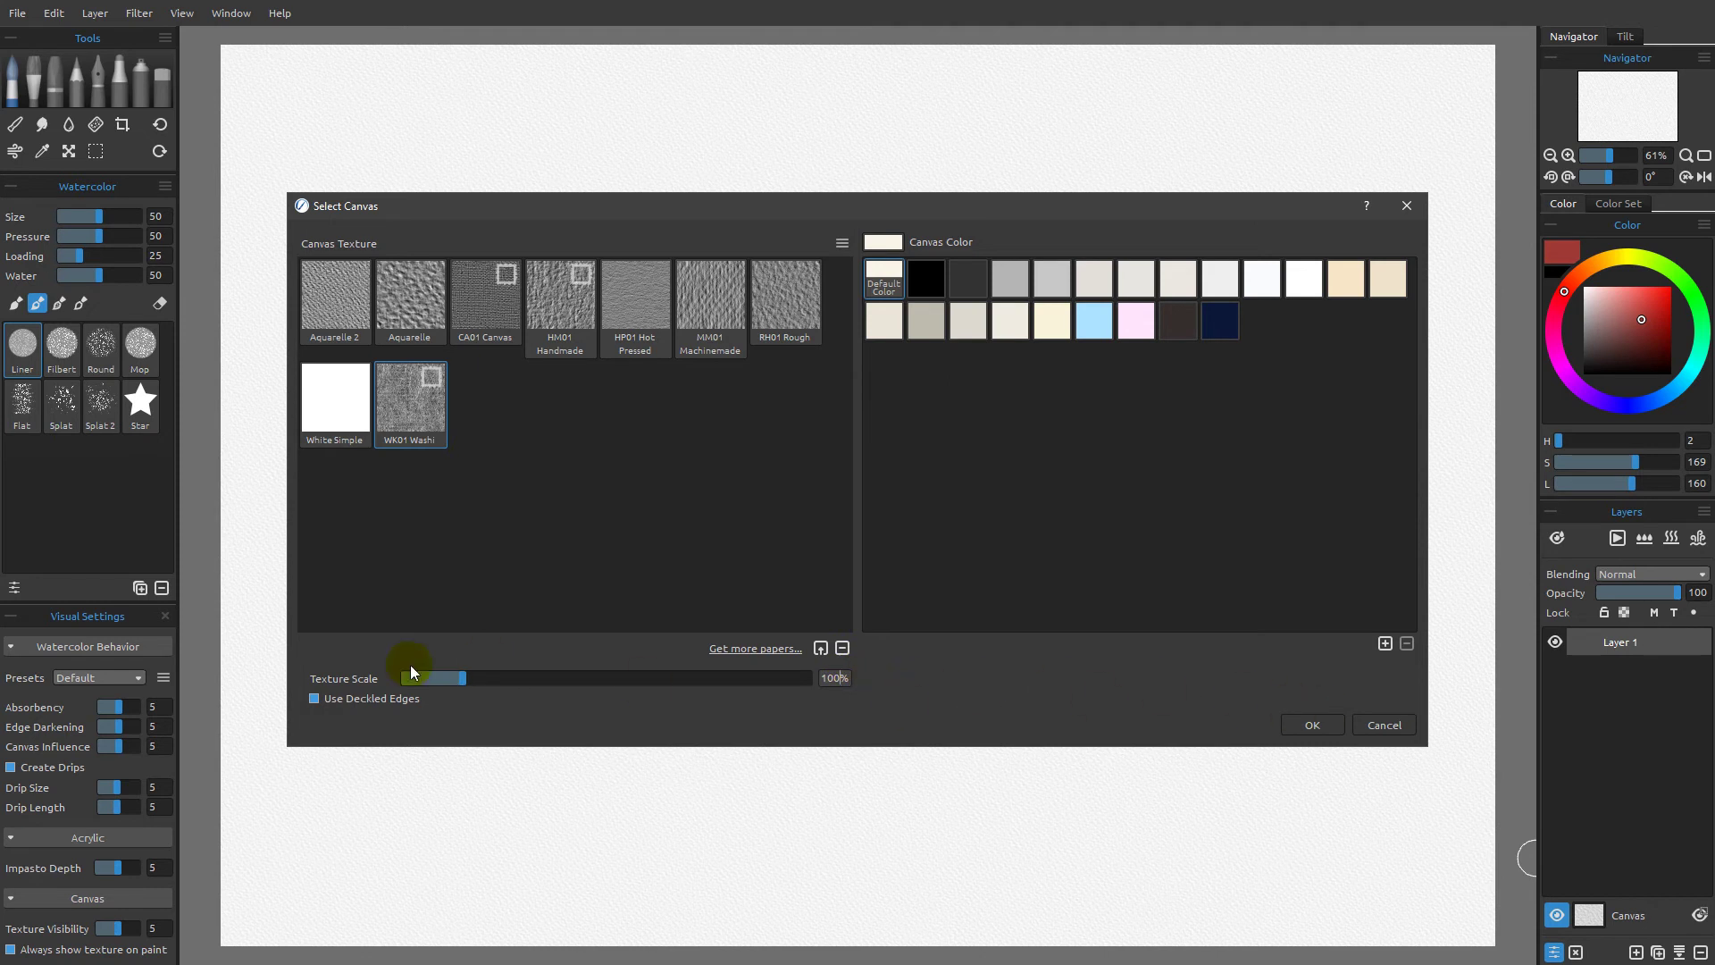
click(1326, 724)
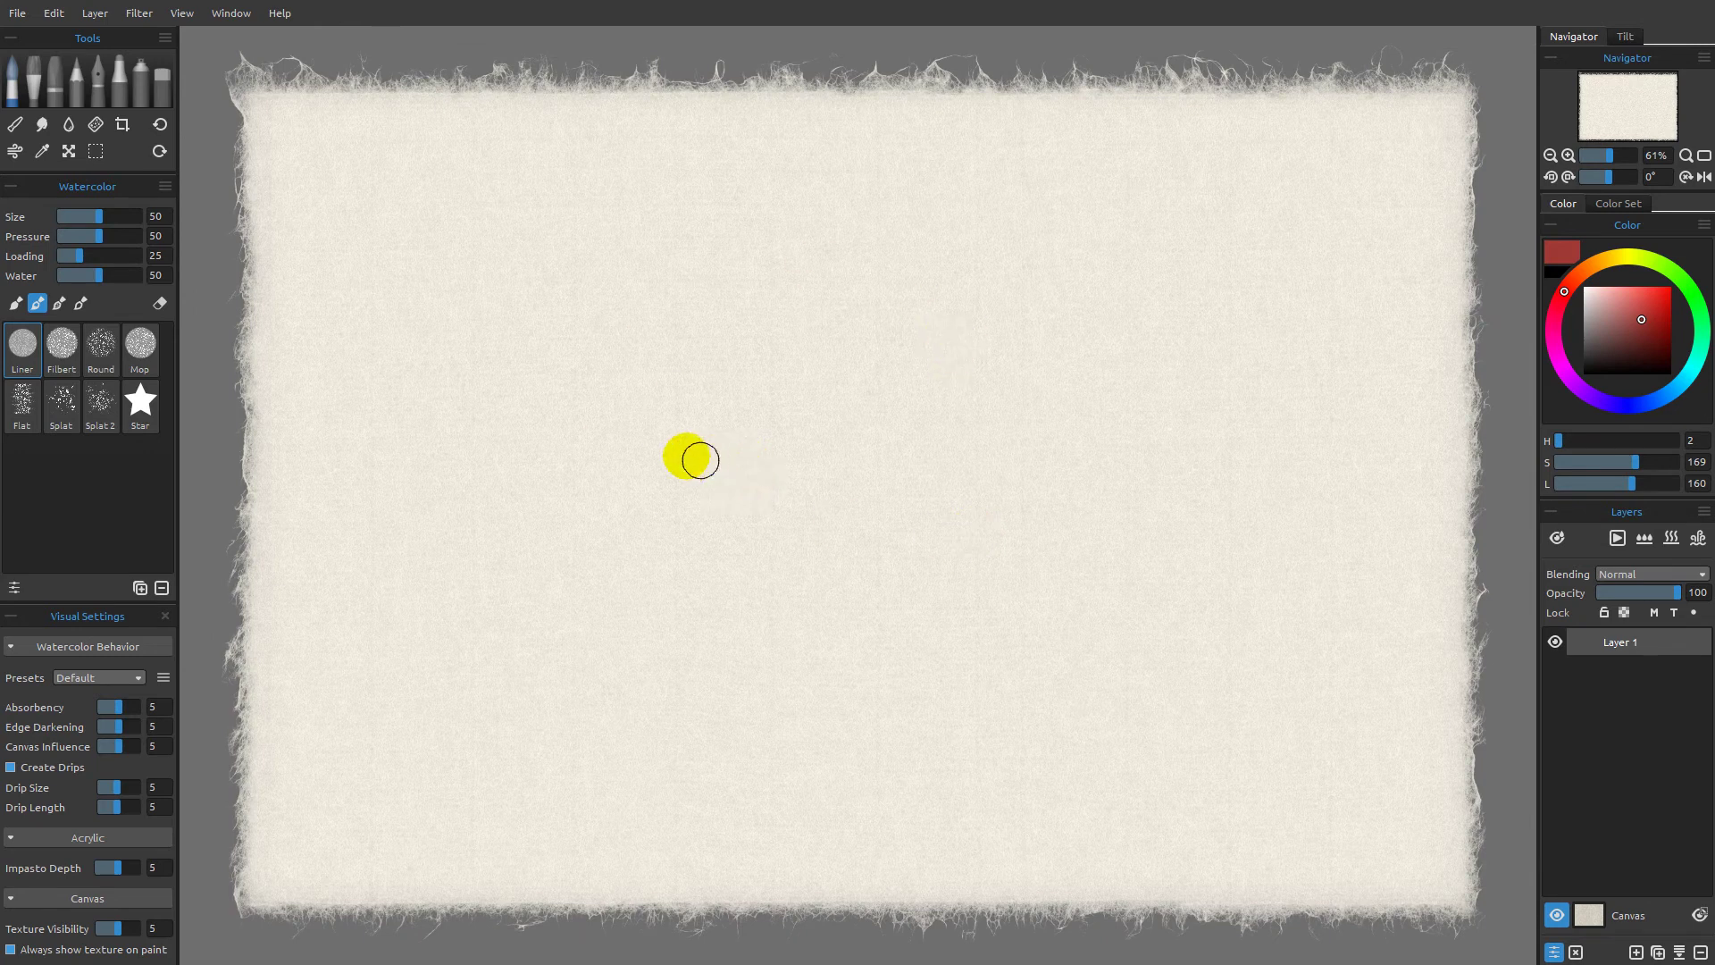
With the Mop brush in black and drying paused, paint a dark ink stroke near the centre.
click(143, 353)
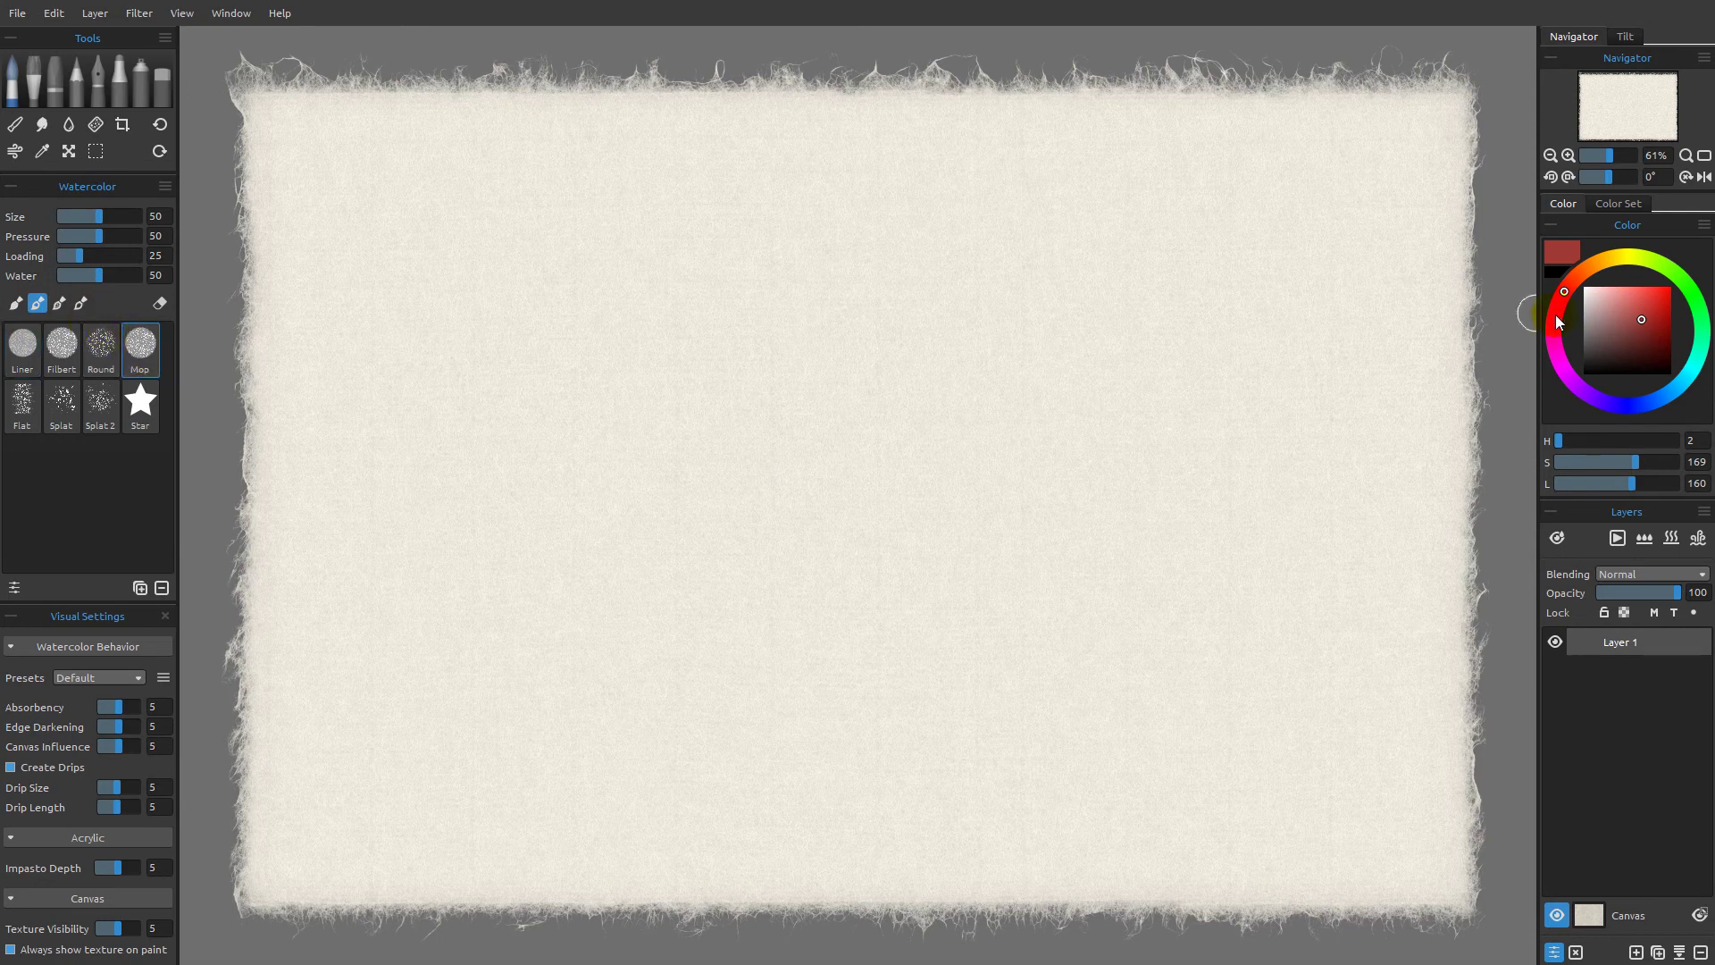
drag(1602, 332, 1552, 404)
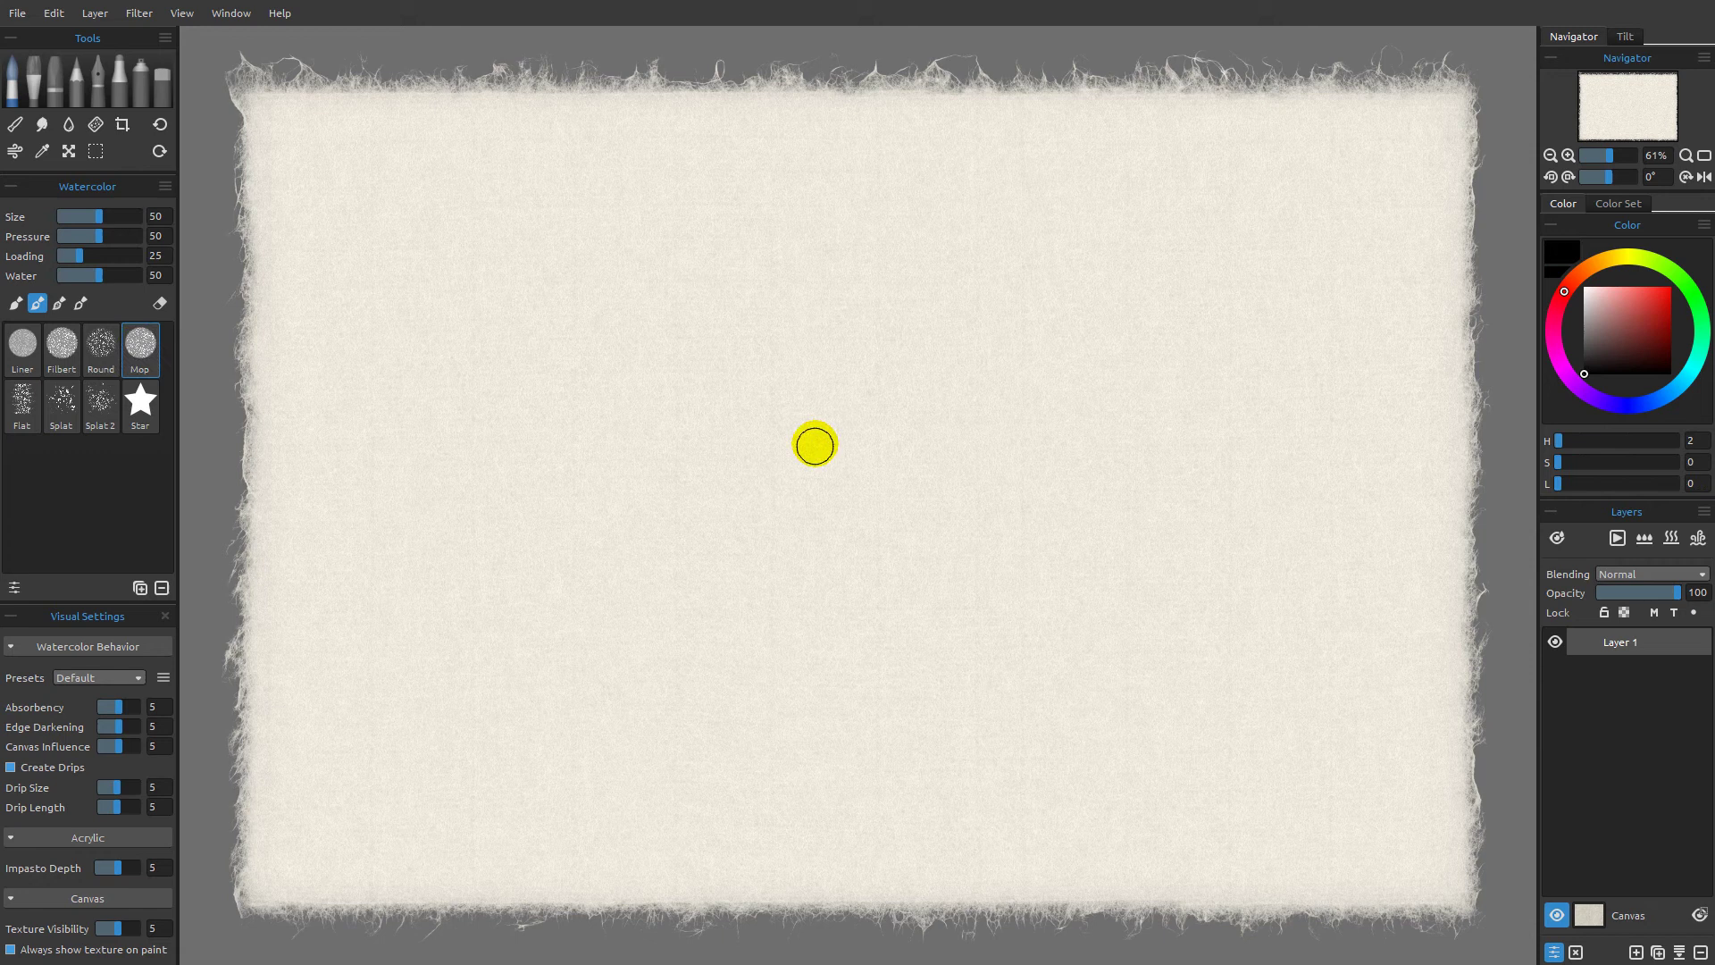
click(1618, 540)
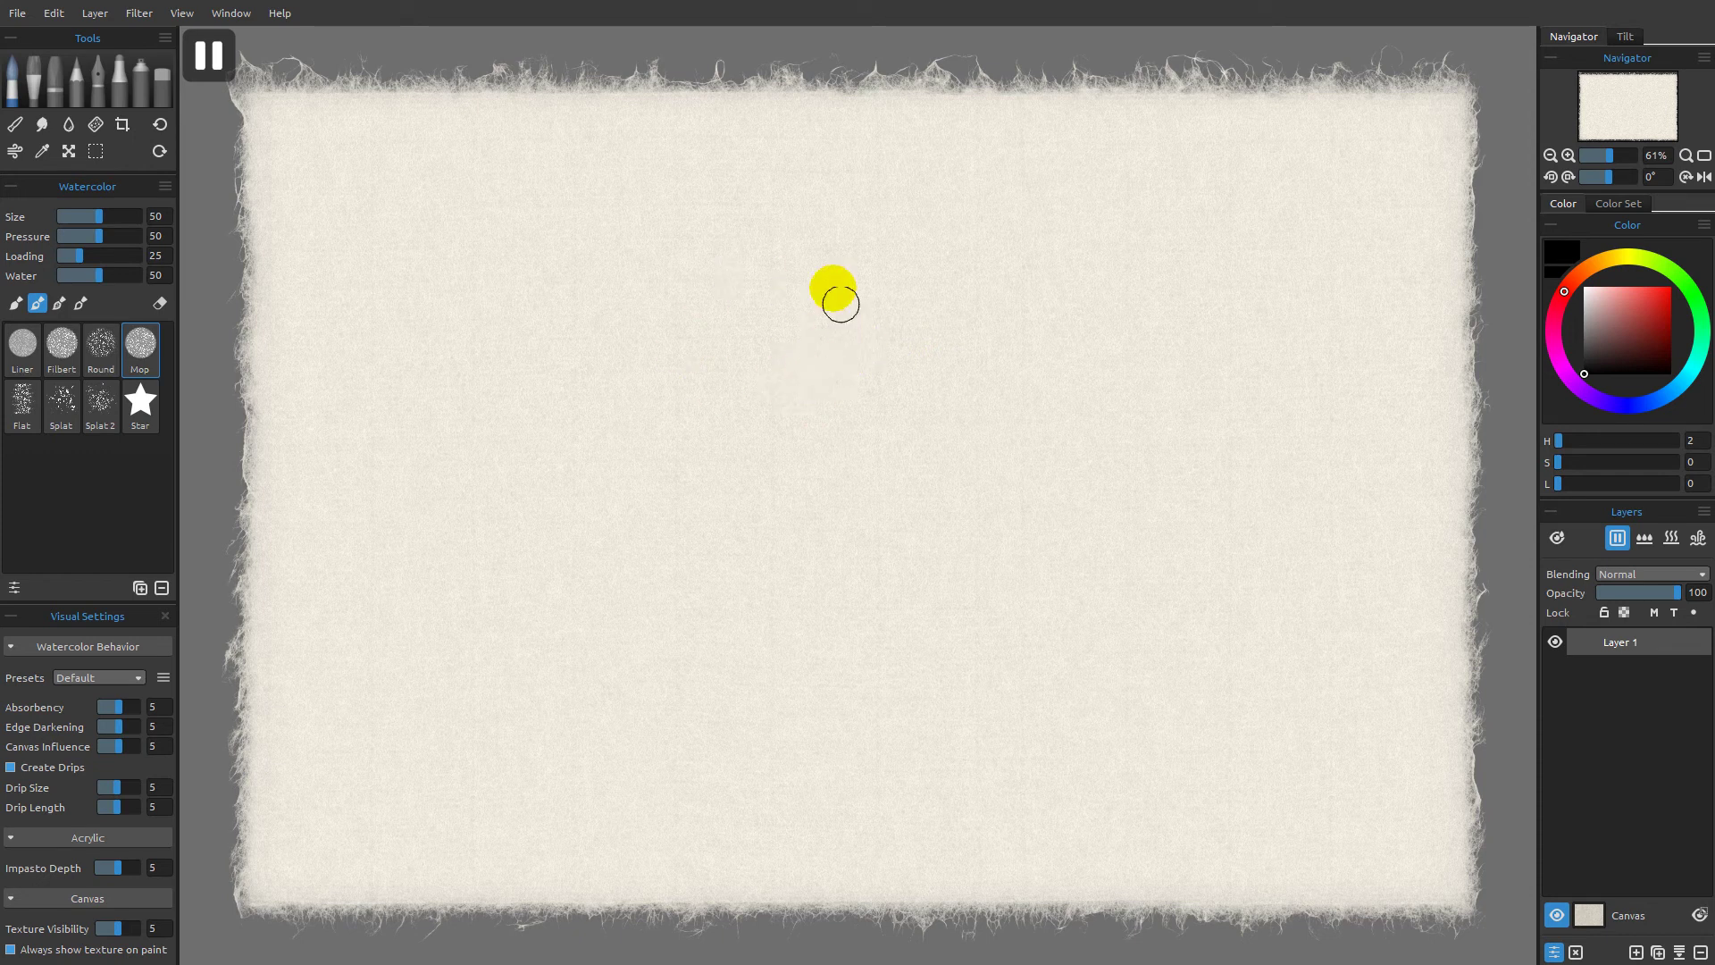
mouse_move(850, 341)
mouse_down()
mouse_move(793, 437)
mouse_move(808, 482)
mouse_move(870, 402)
mouse_move(848, 545)
mouse_up()
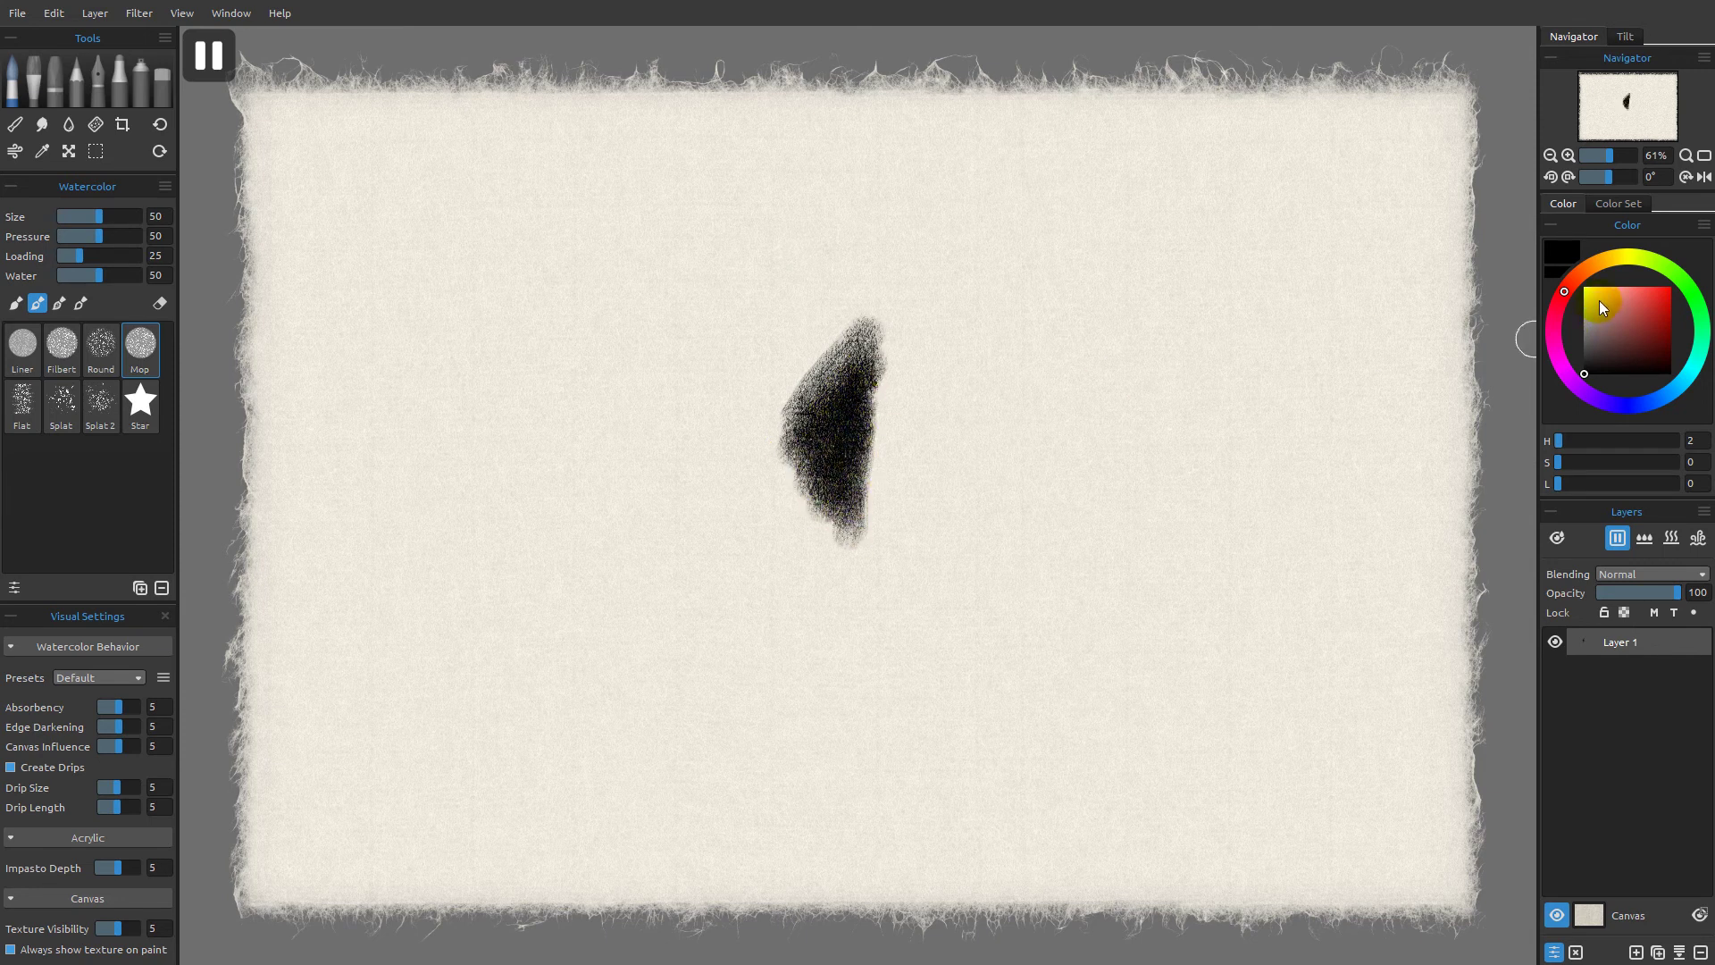
Switch to white, resume diffusion, and brush white over the stroke's top, left and right sides.
drag(1599, 300, 1562, 277)
mouse_move(828, 299)
mouse_down()
mouse_move(827, 402)
mouse_move(804, 417)
mouse_move(835, 490)
mouse_move(795, 435)
mouse_move(819, 333)
mouse_move(785, 272)
mouse_move(812, 394)
mouse_move(765, 329)
mouse_move(786, 393)
mouse_move(769, 394)
mouse_move(804, 421)
mouse_up()
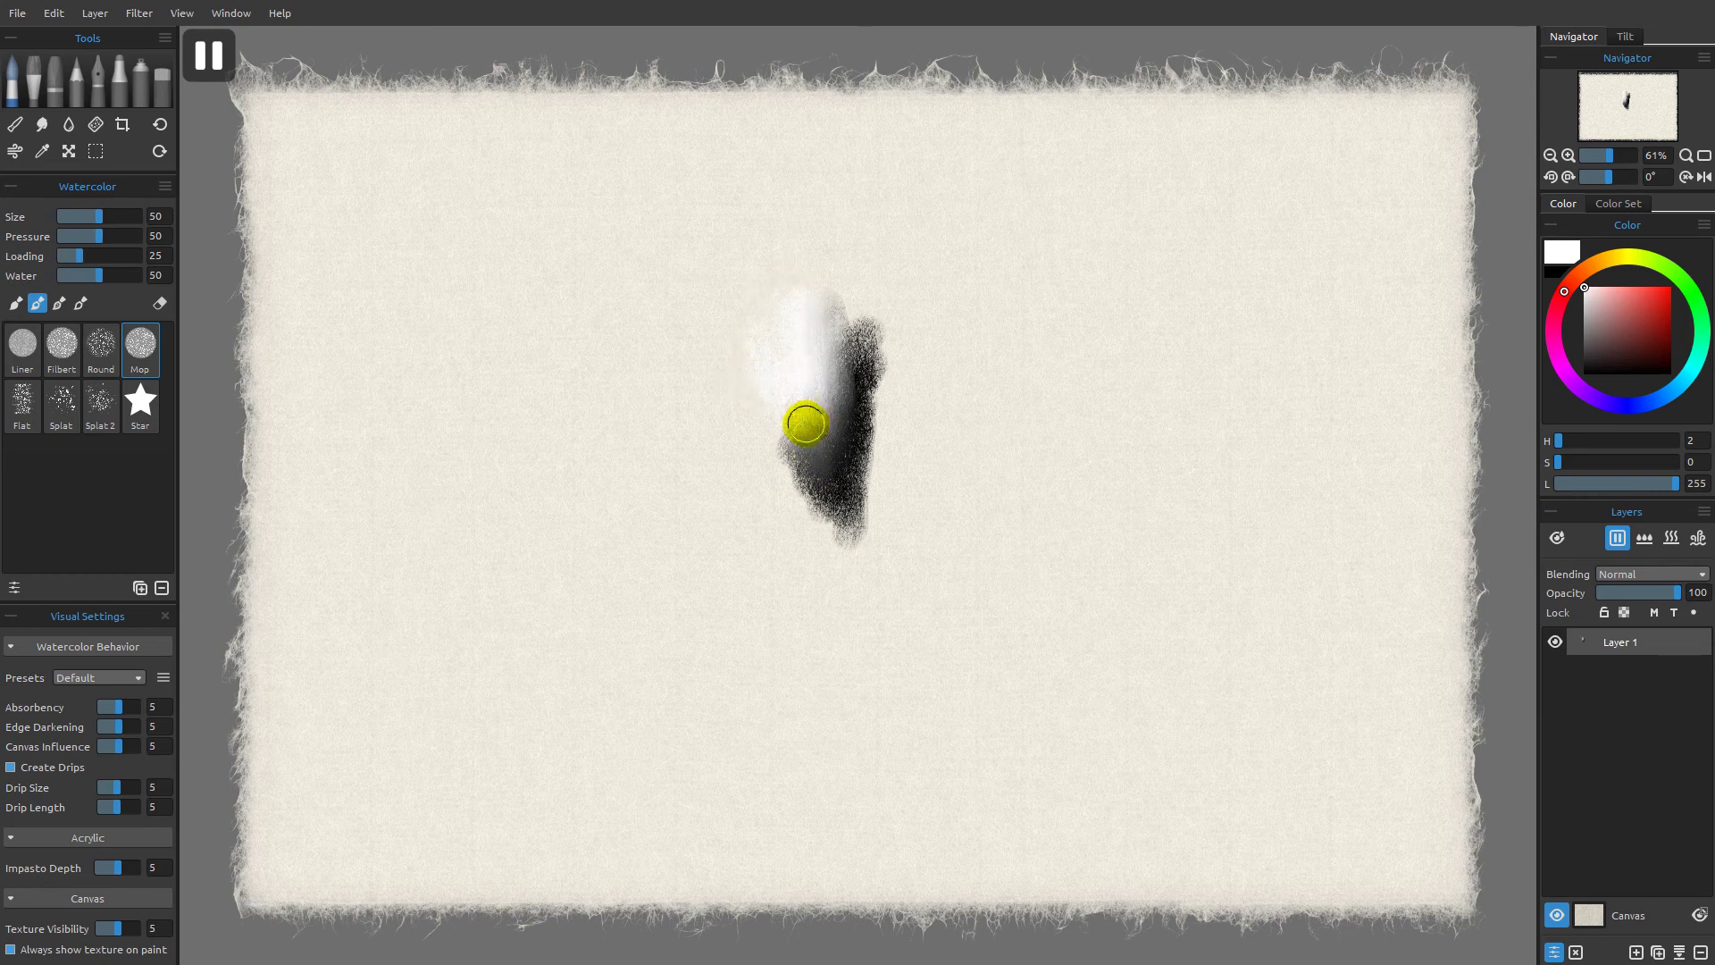
click(1618, 539)
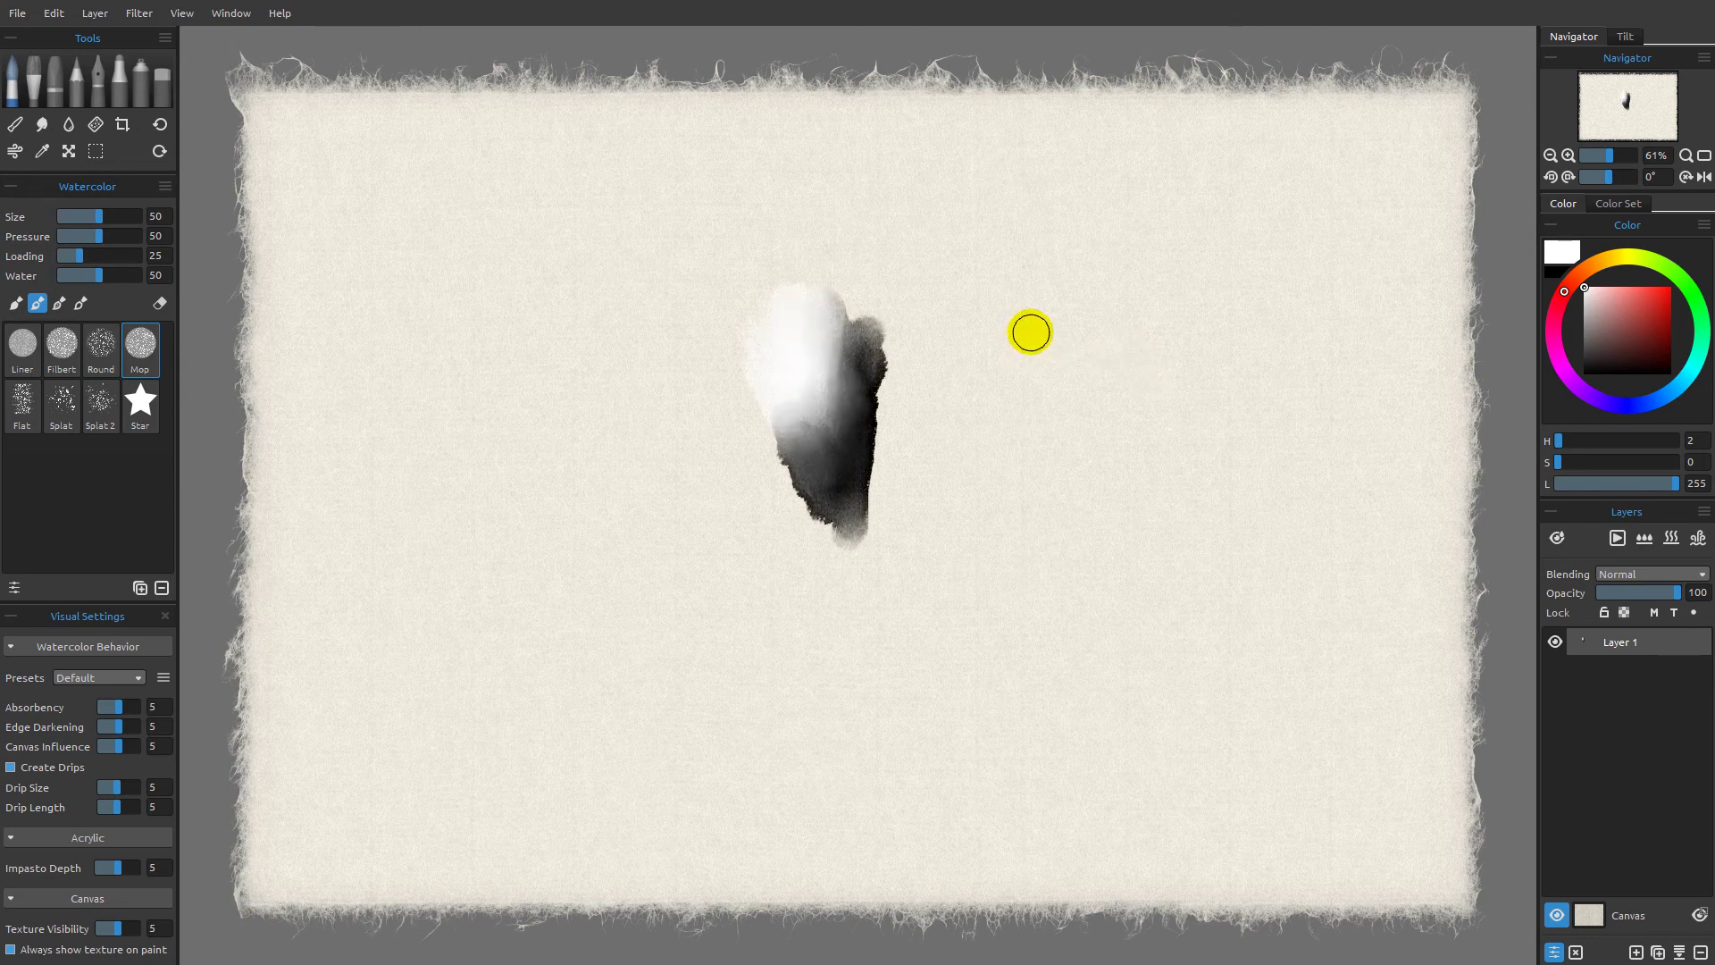
mouse_move(1028, 335)
mouse_down()
mouse_move(905, 282)
mouse_move(783, 305)
mouse_move(844, 483)
mouse_up()
click(1008, 498)
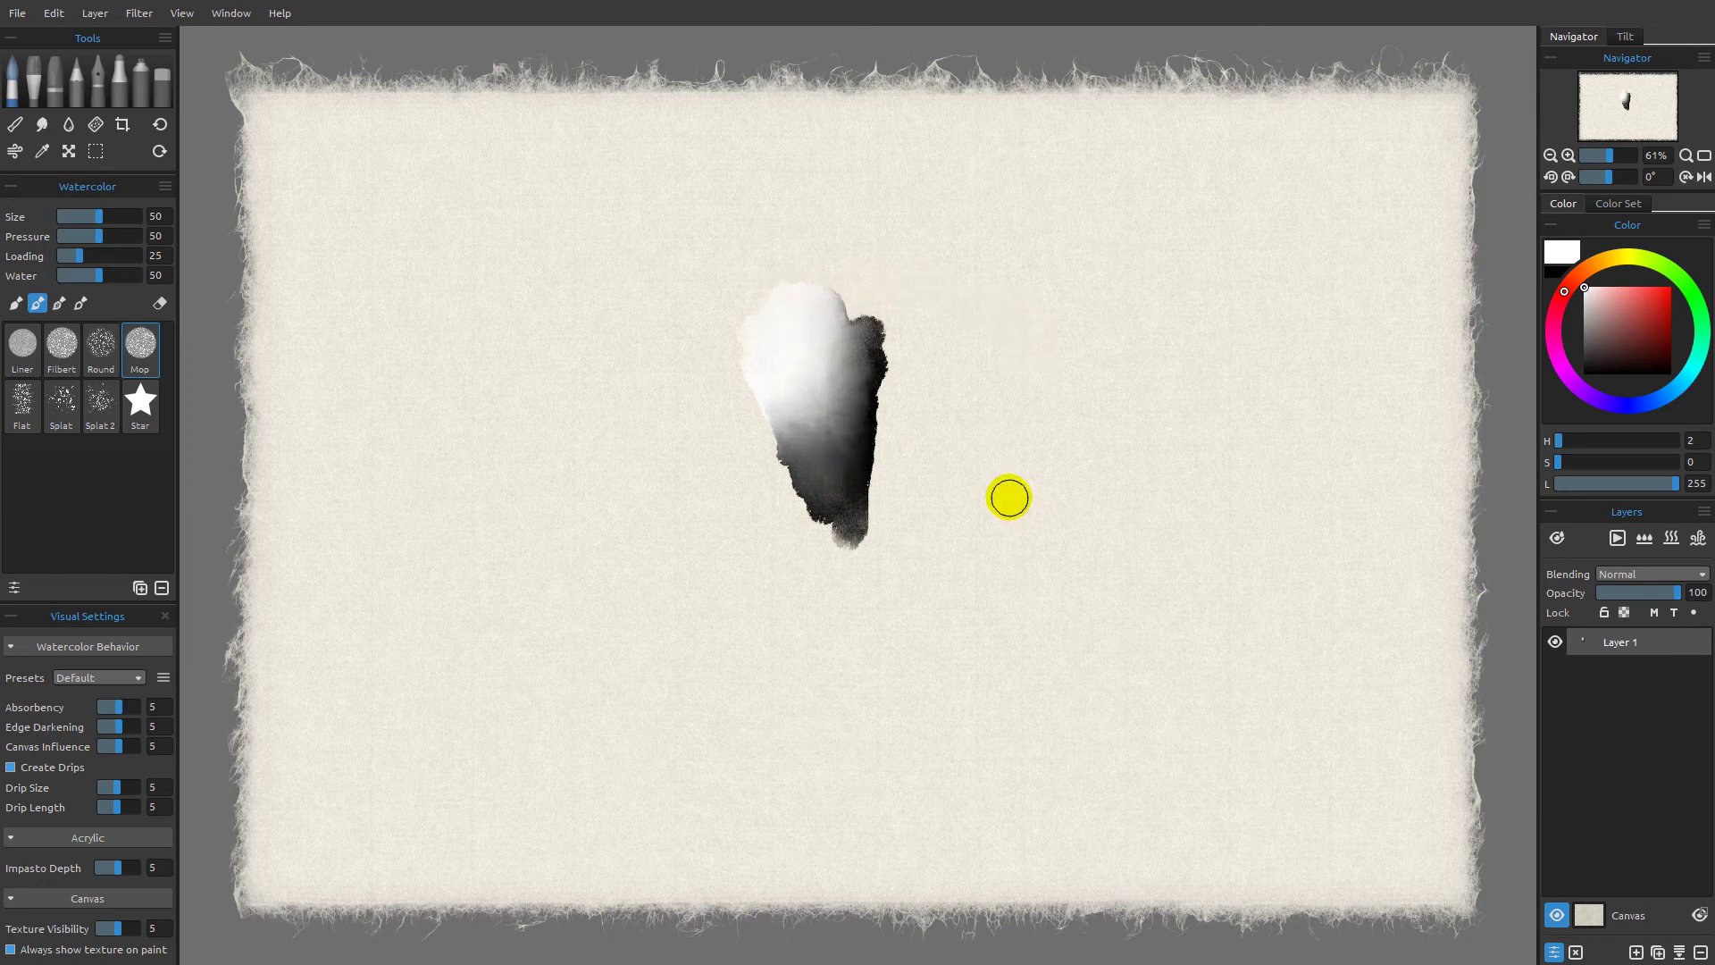
mouse_move(1008, 494)
mouse_down()
mouse_move(821, 413)
mouse_move(862, 399)
mouse_move(930, 329)
mouse_up()
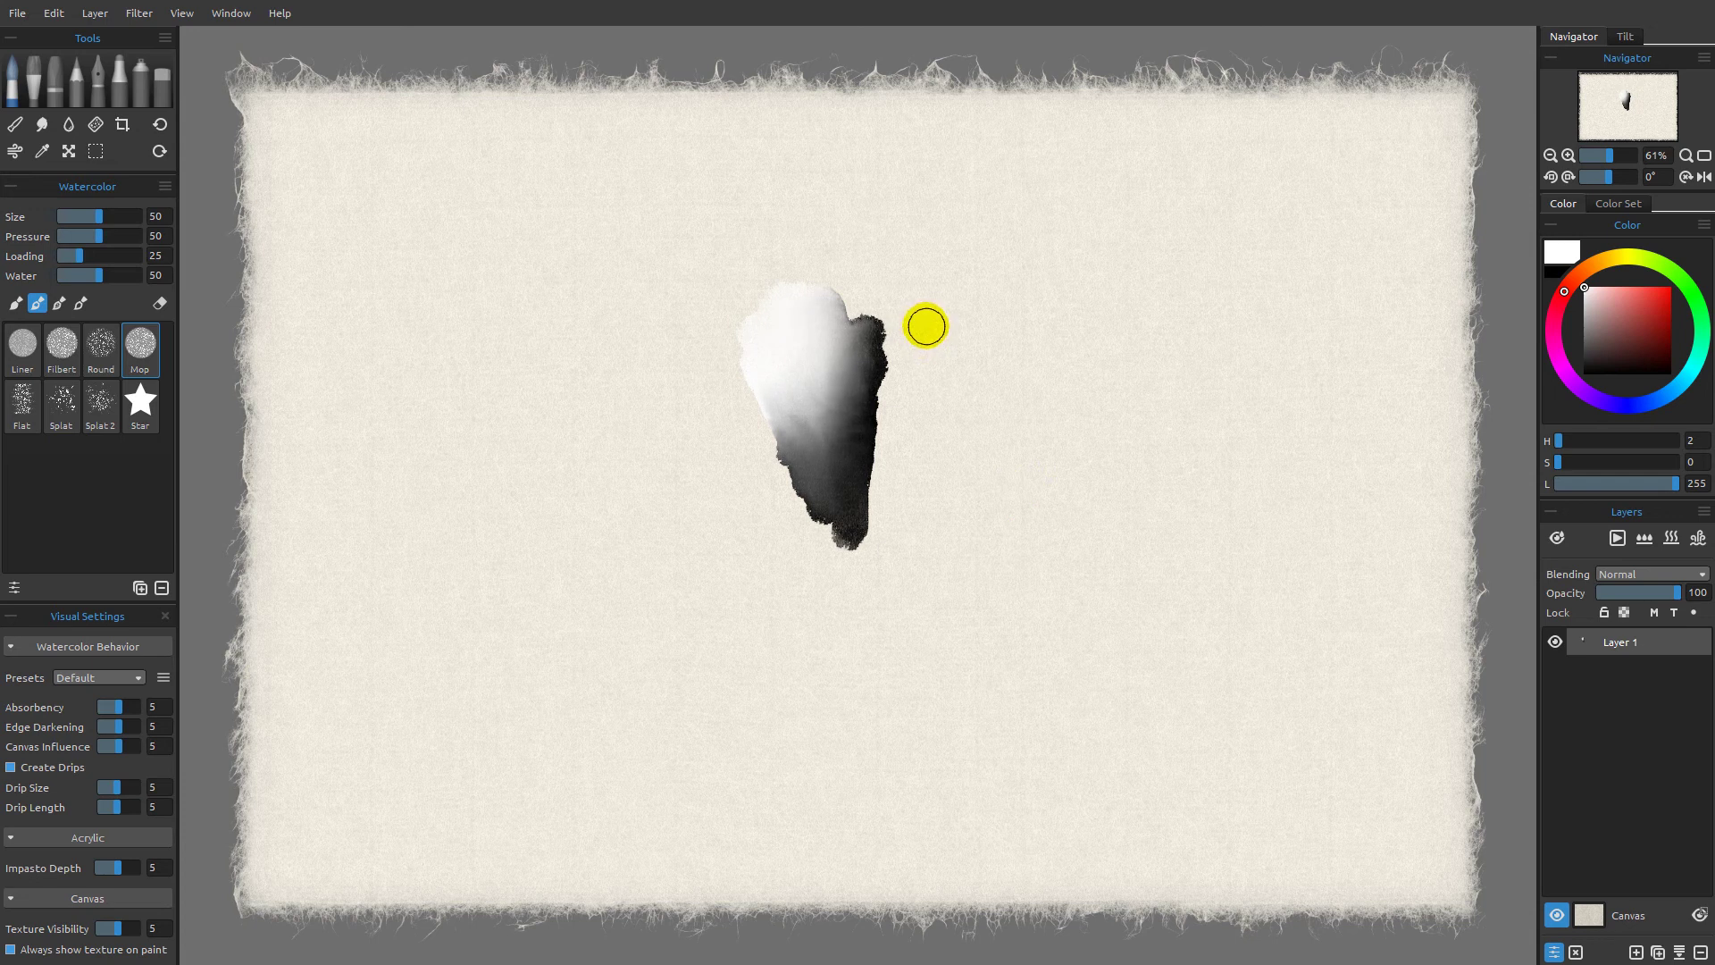
mouse_move(929, 322)
mouse_down()
mouse_move(893, 292)
mouse_move(766, 298)
mouse_move(771, 323)
mouse_move(808, 318)
mouse_move(777, 298)
mouse_move(827, 394)
mouse_move(780, 295)
mouse_move(1198, 632)
mouse_move(1275, 640)
mouse_move(1136, 585)
mouse_move(1056, 498)
mouse_move(1570, 583)
mouse_up()
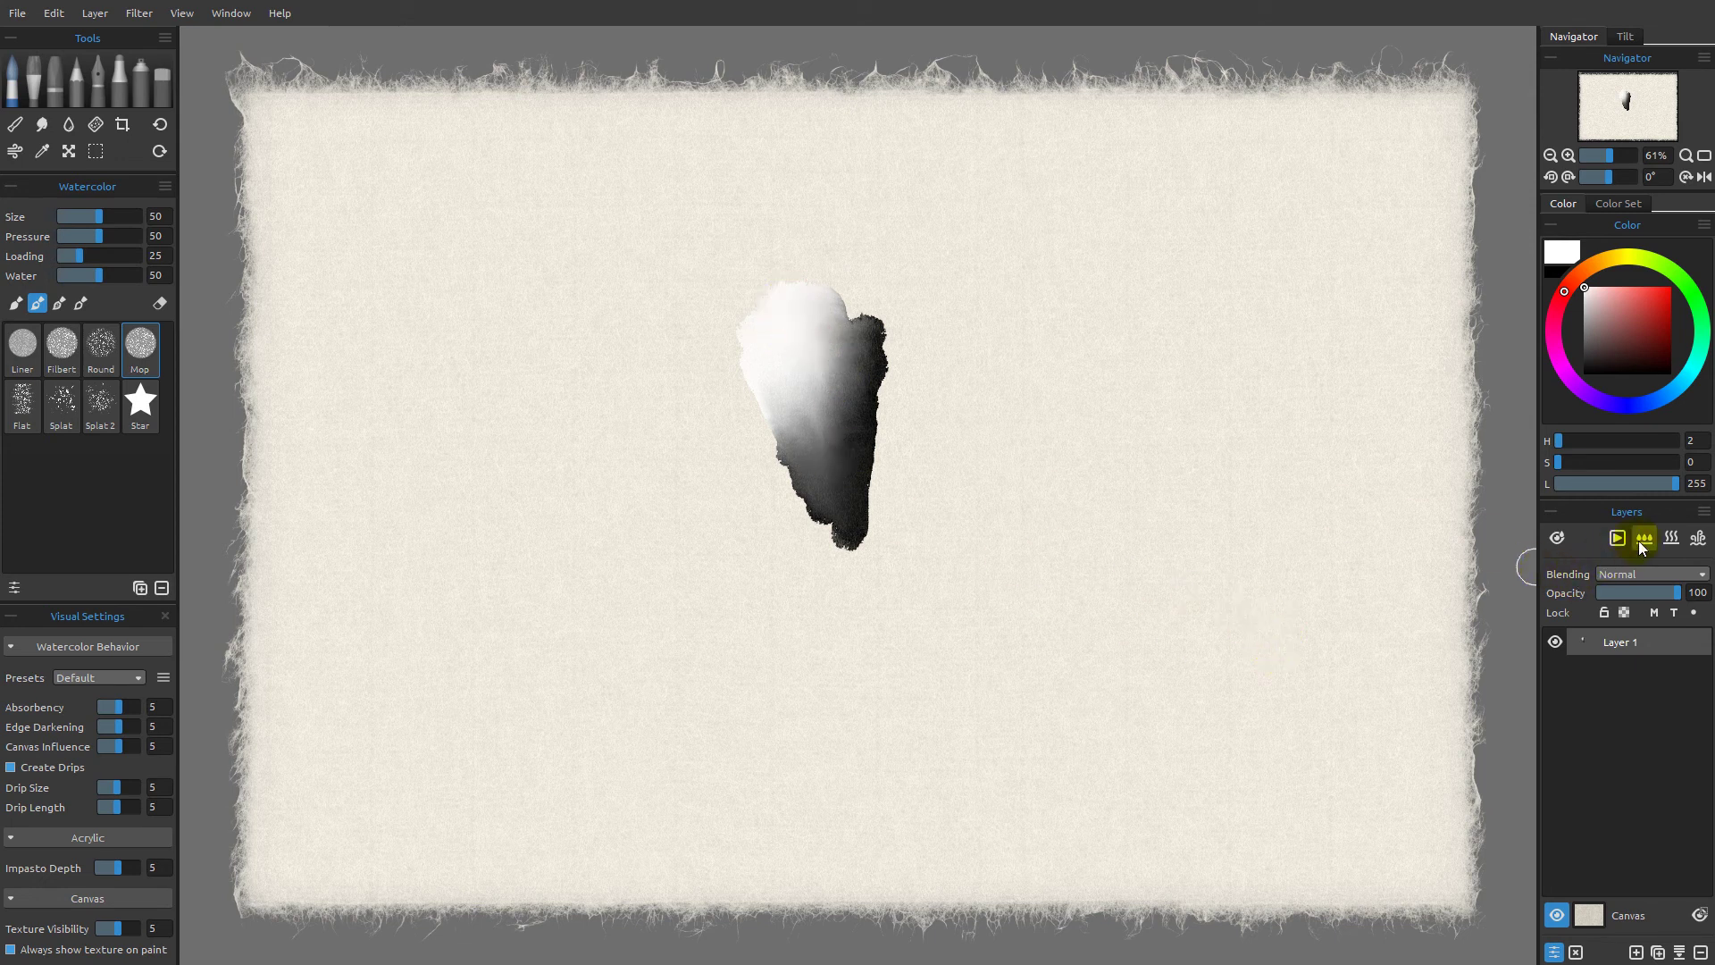
Dry the layer, apply White to Alpha, then brush more white over the blot's upper-left side.
click(1667, 548)
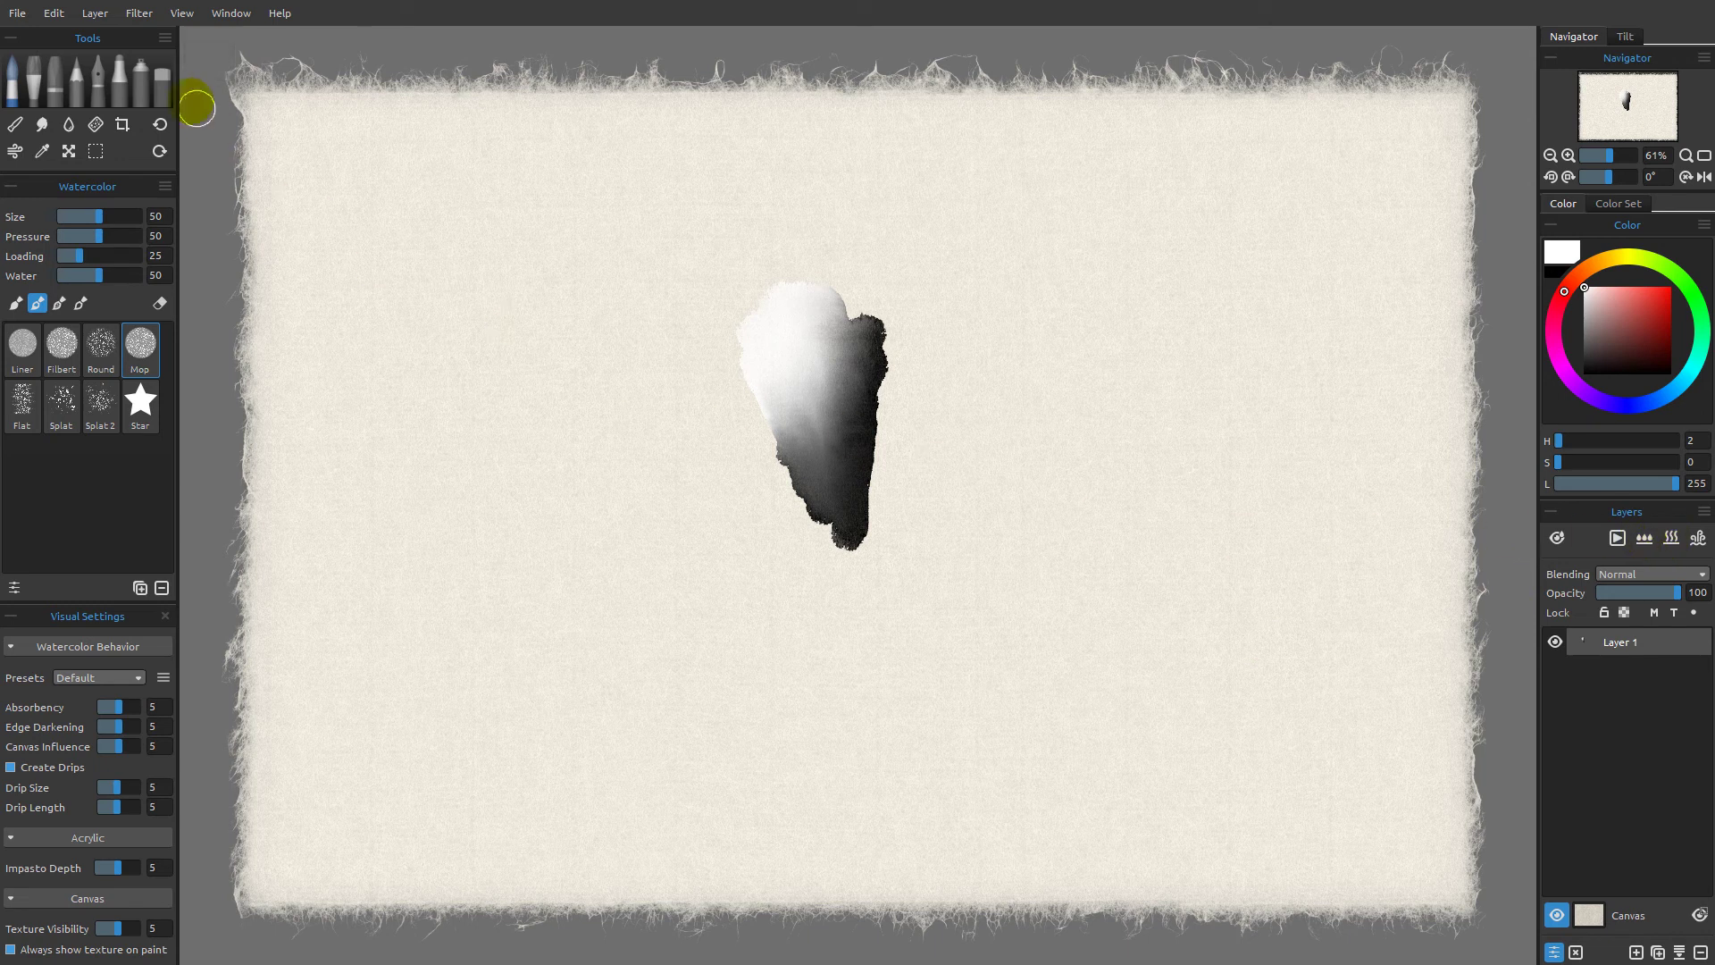
click(143, 17)
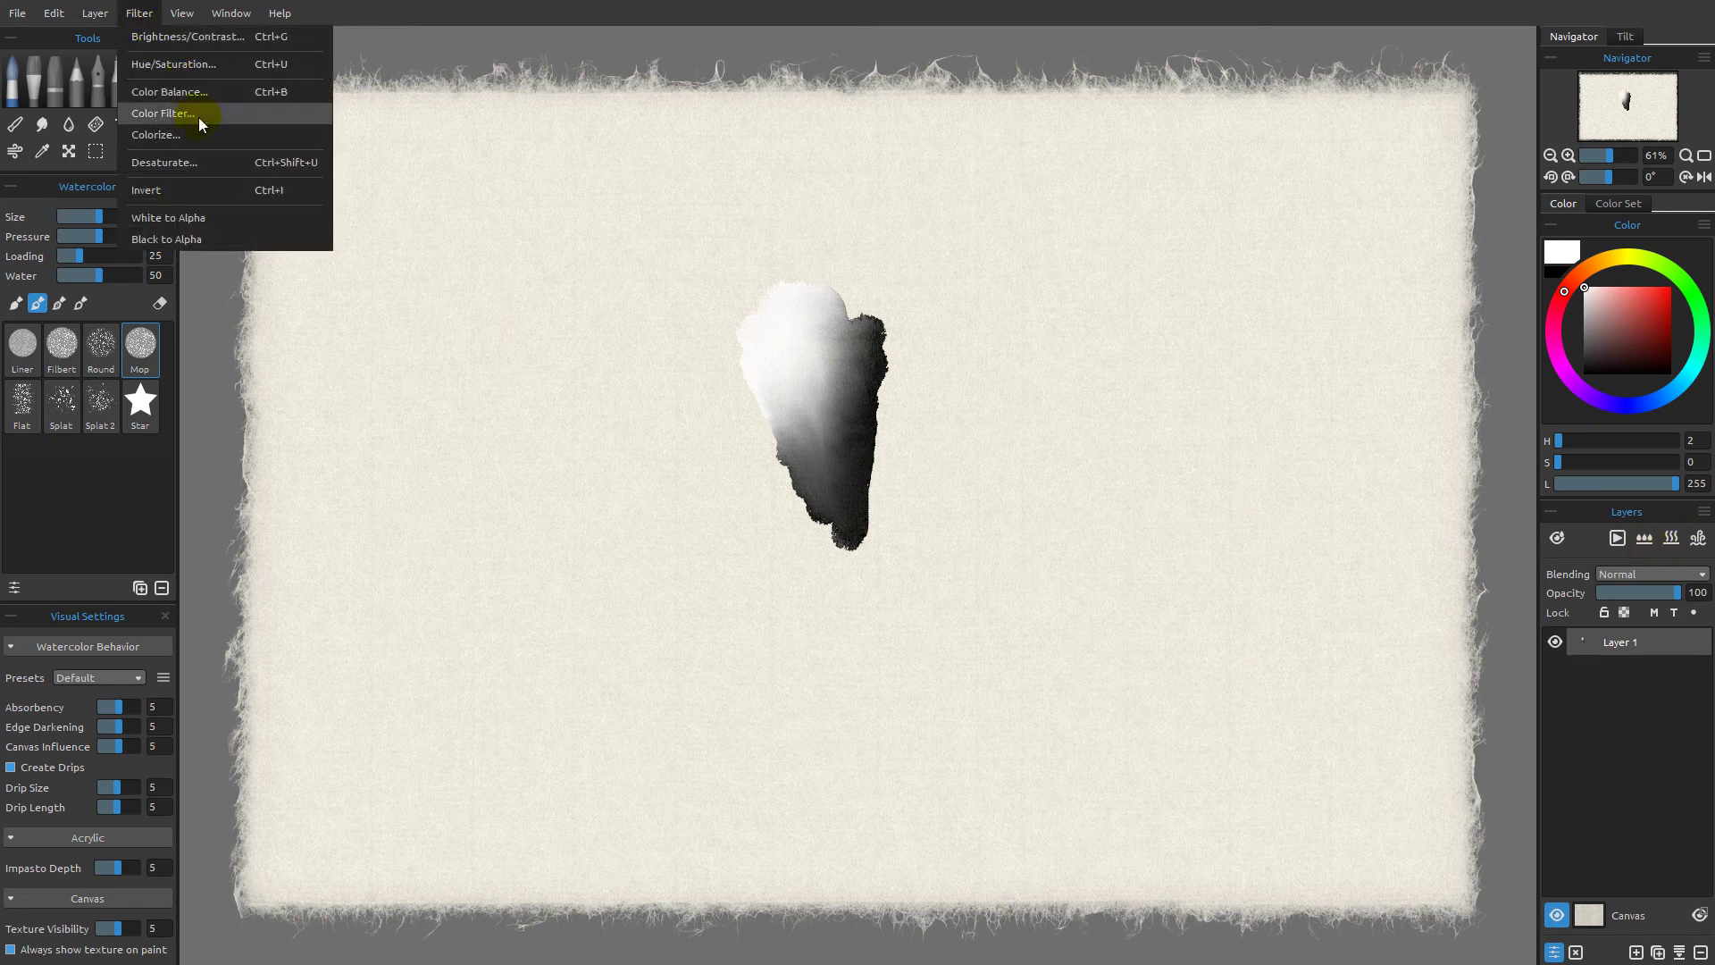
click(198, 217)
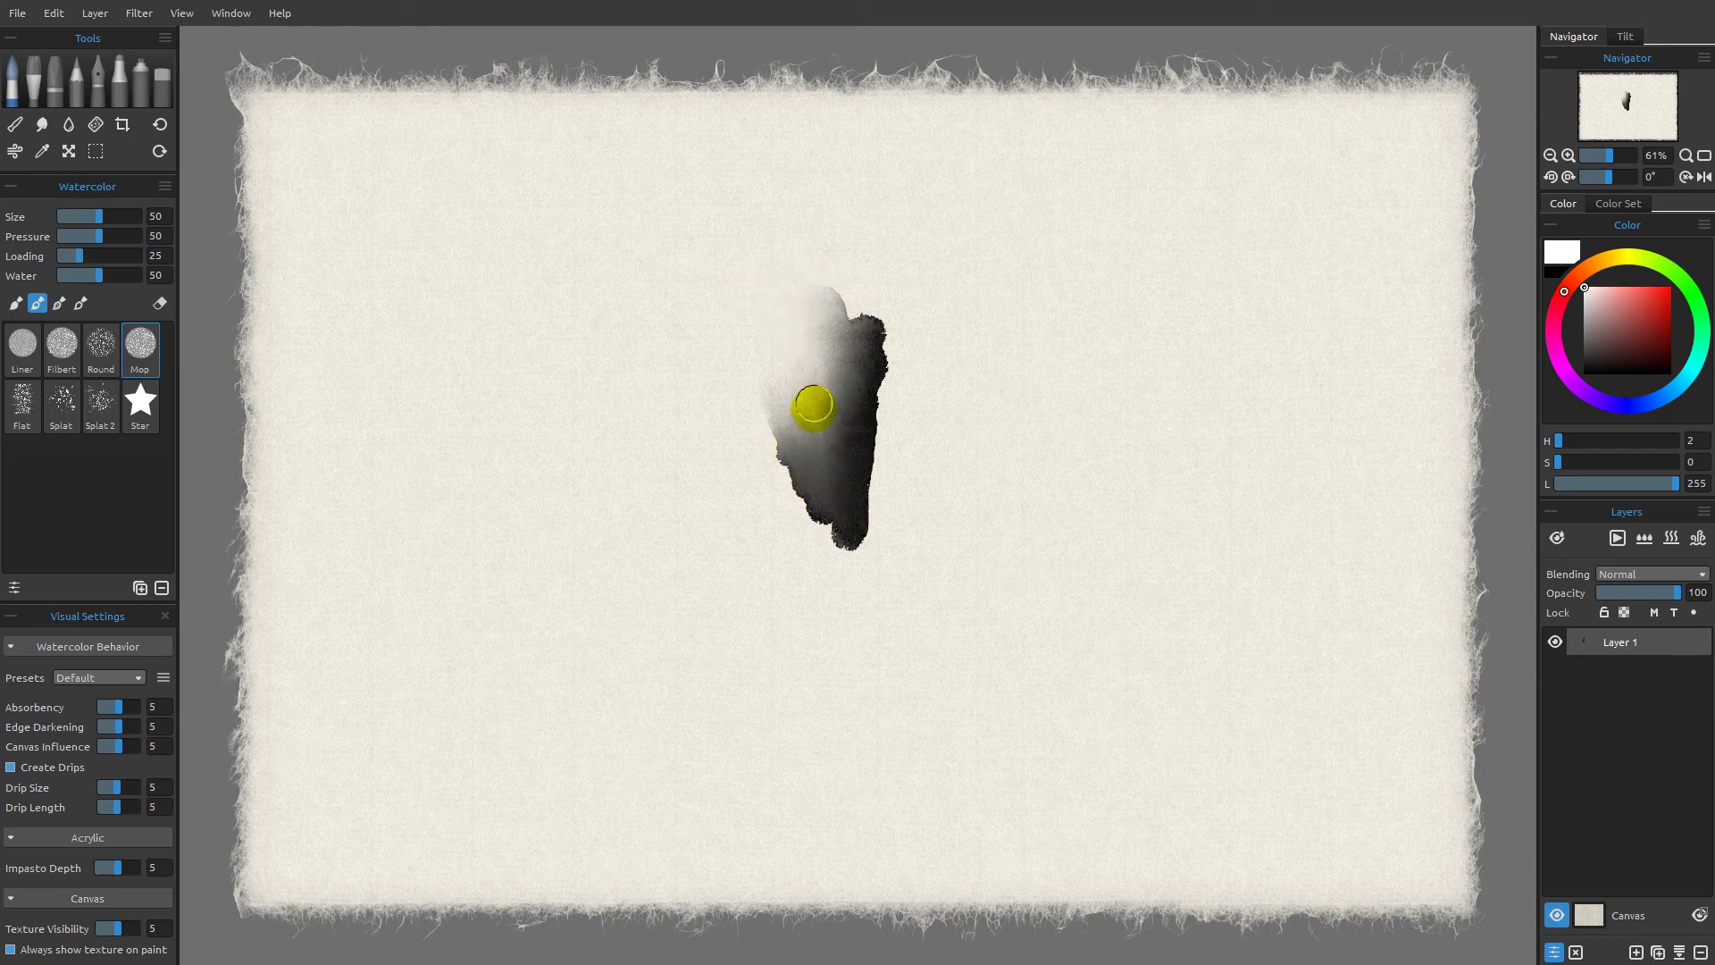
click(826, 394)
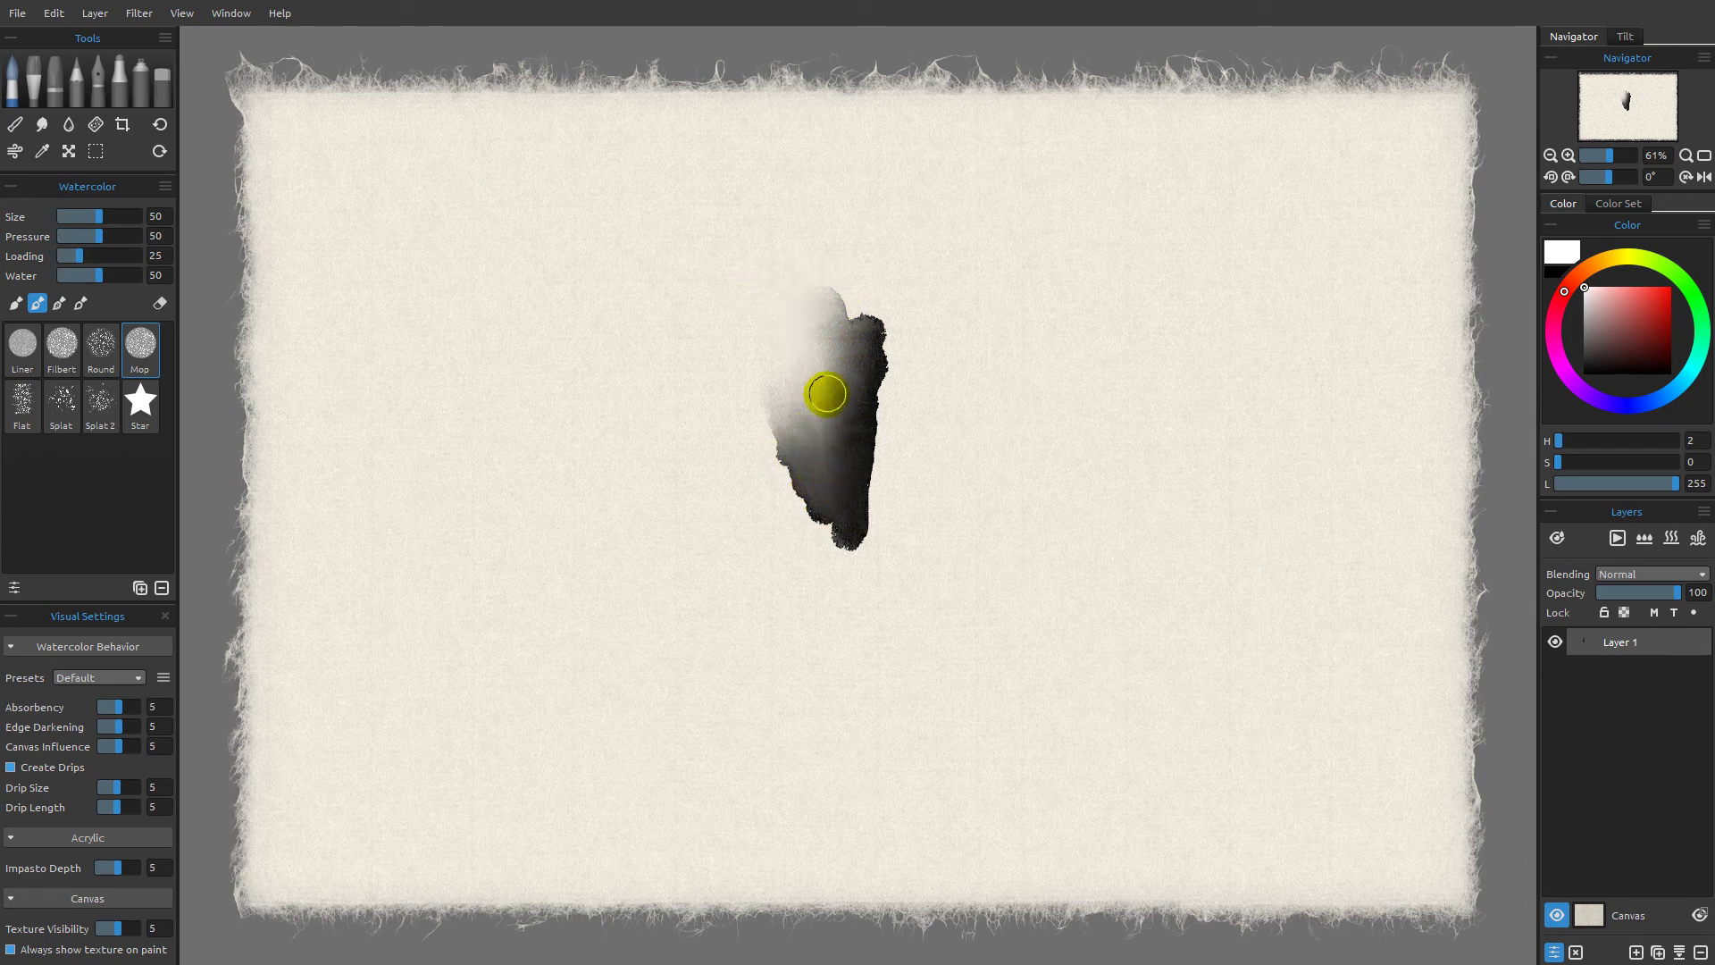
mouse_move(827, 401)
mouse_down()
mouse_move(789, 337)
mouse_move(809, 407)
mouse_move(778, 384)
mouse_move(792, 336)
mouse_move(813, 336)
mouse_move(819, 298)
mouse_move(850, 314)
mouse_move(761, 381)
mouse_move(777, 298)
mouse_move(840, 505)
mouse_move(830, 417)
mouse_move(774, 356)
mouse_move(789, 355)
mouse_up()
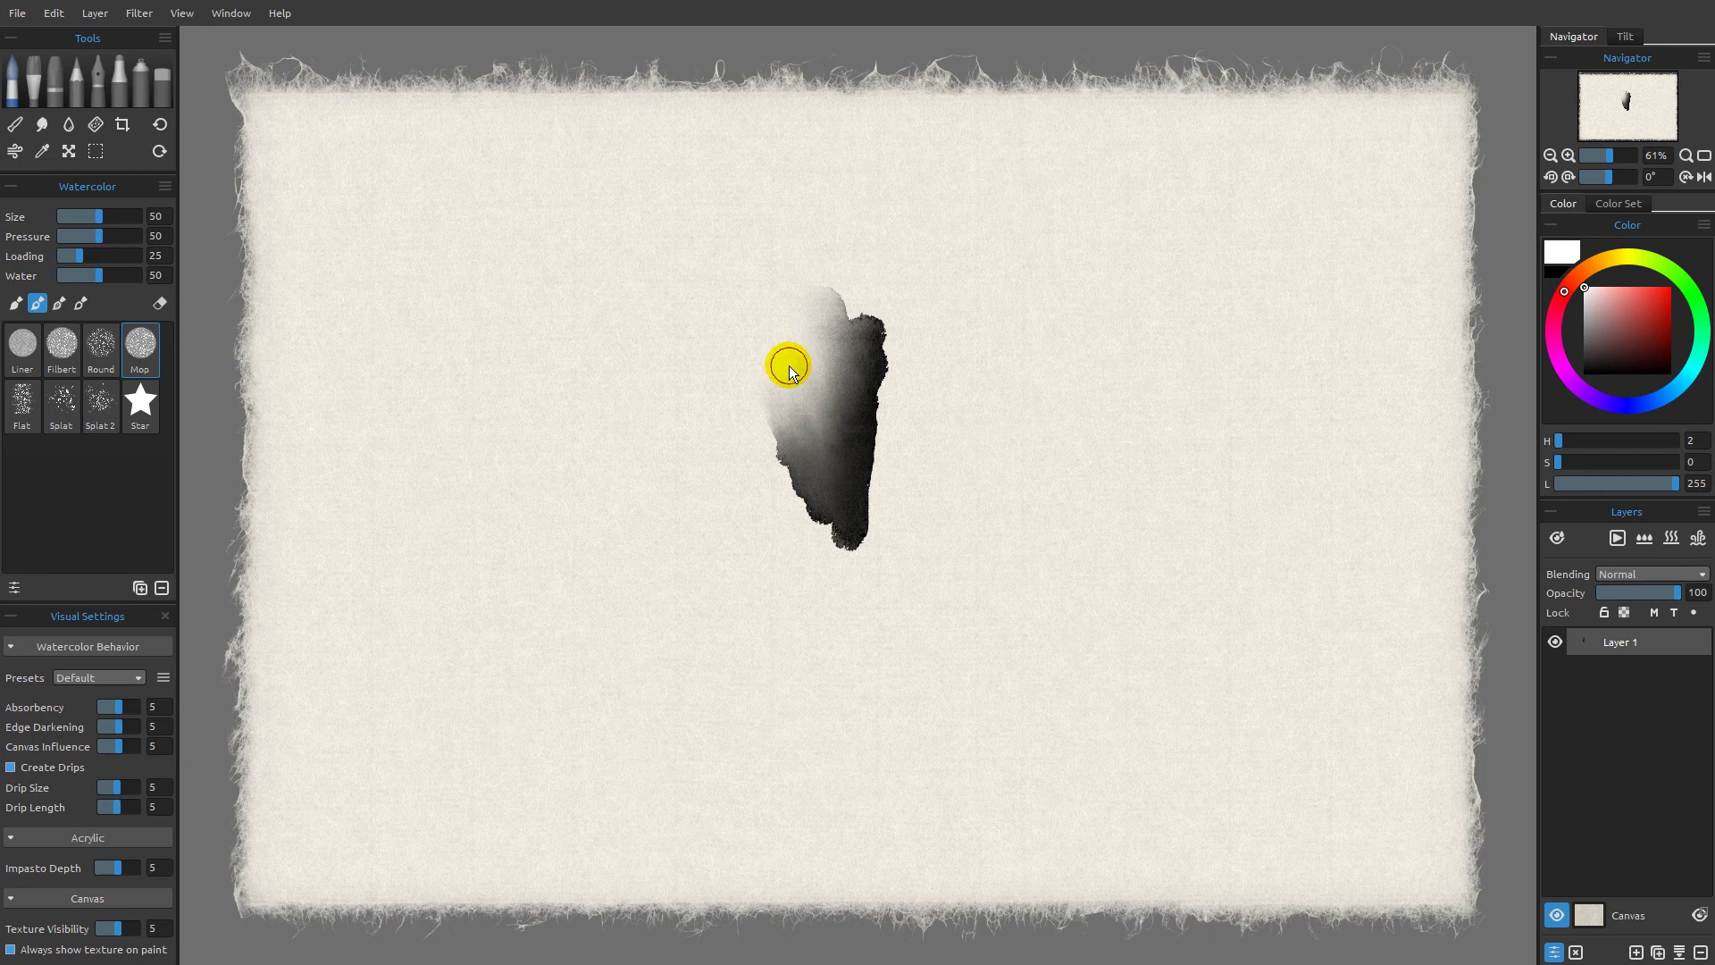
Whiten the upper-left, make the dark paint transparent via an alpha filter, and dab faint white below and right.
drag(789, 373, 785, 371)
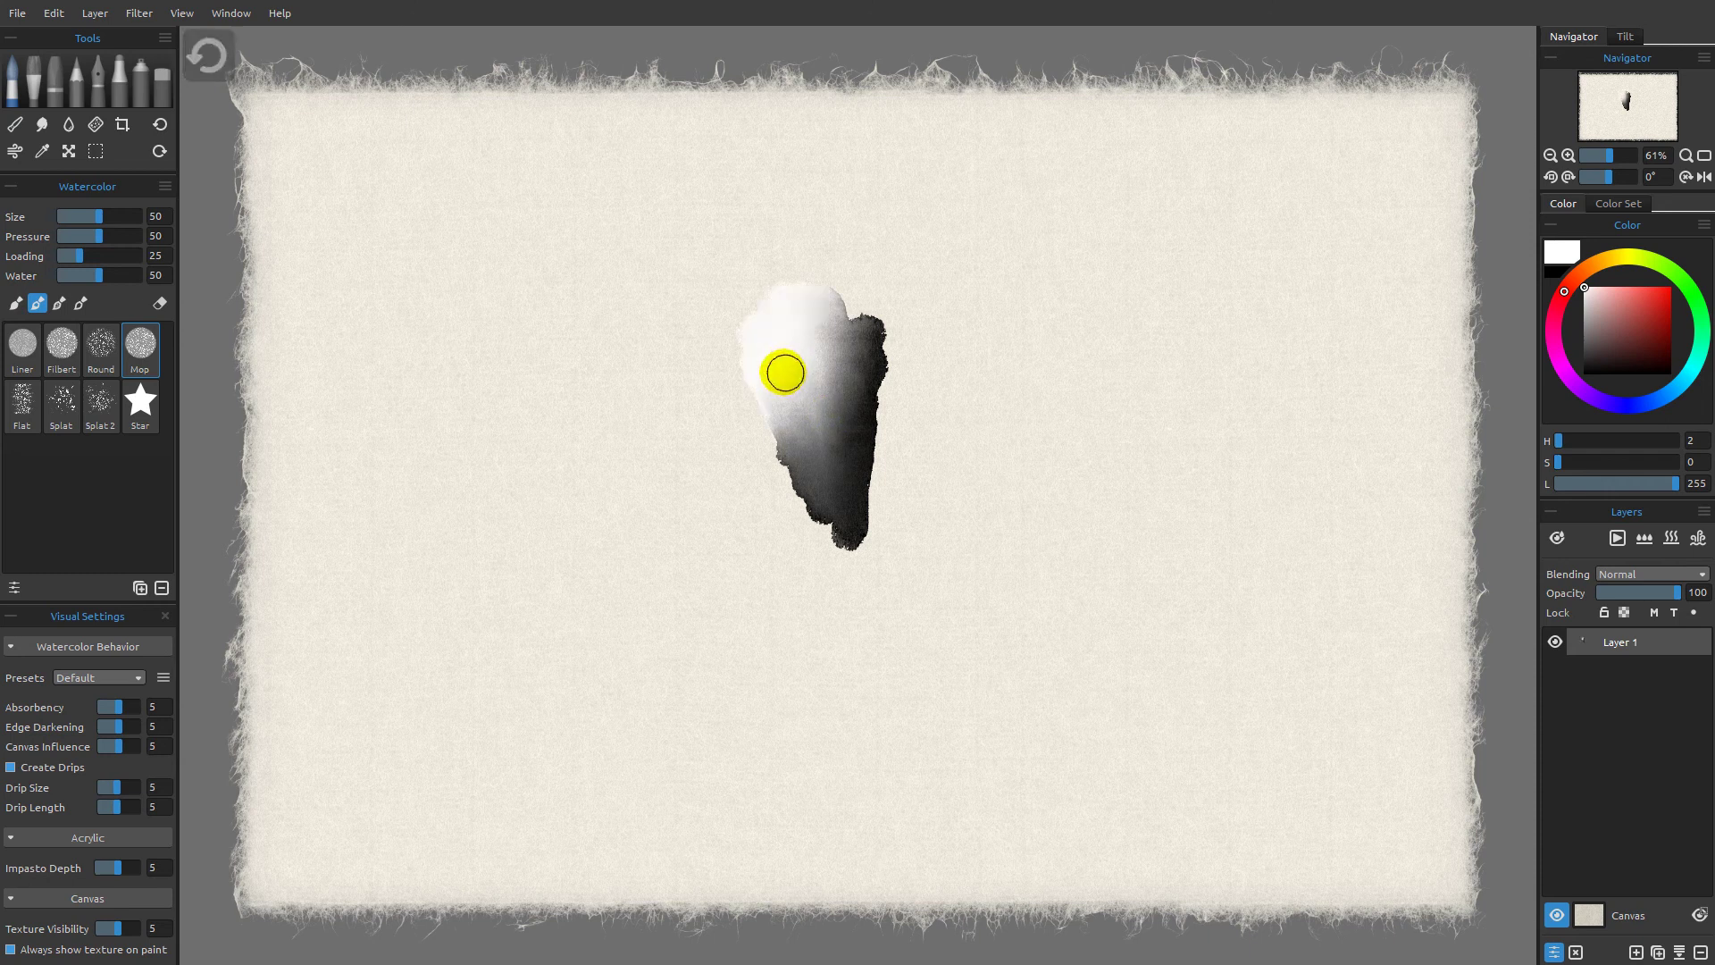
click(140, 14)
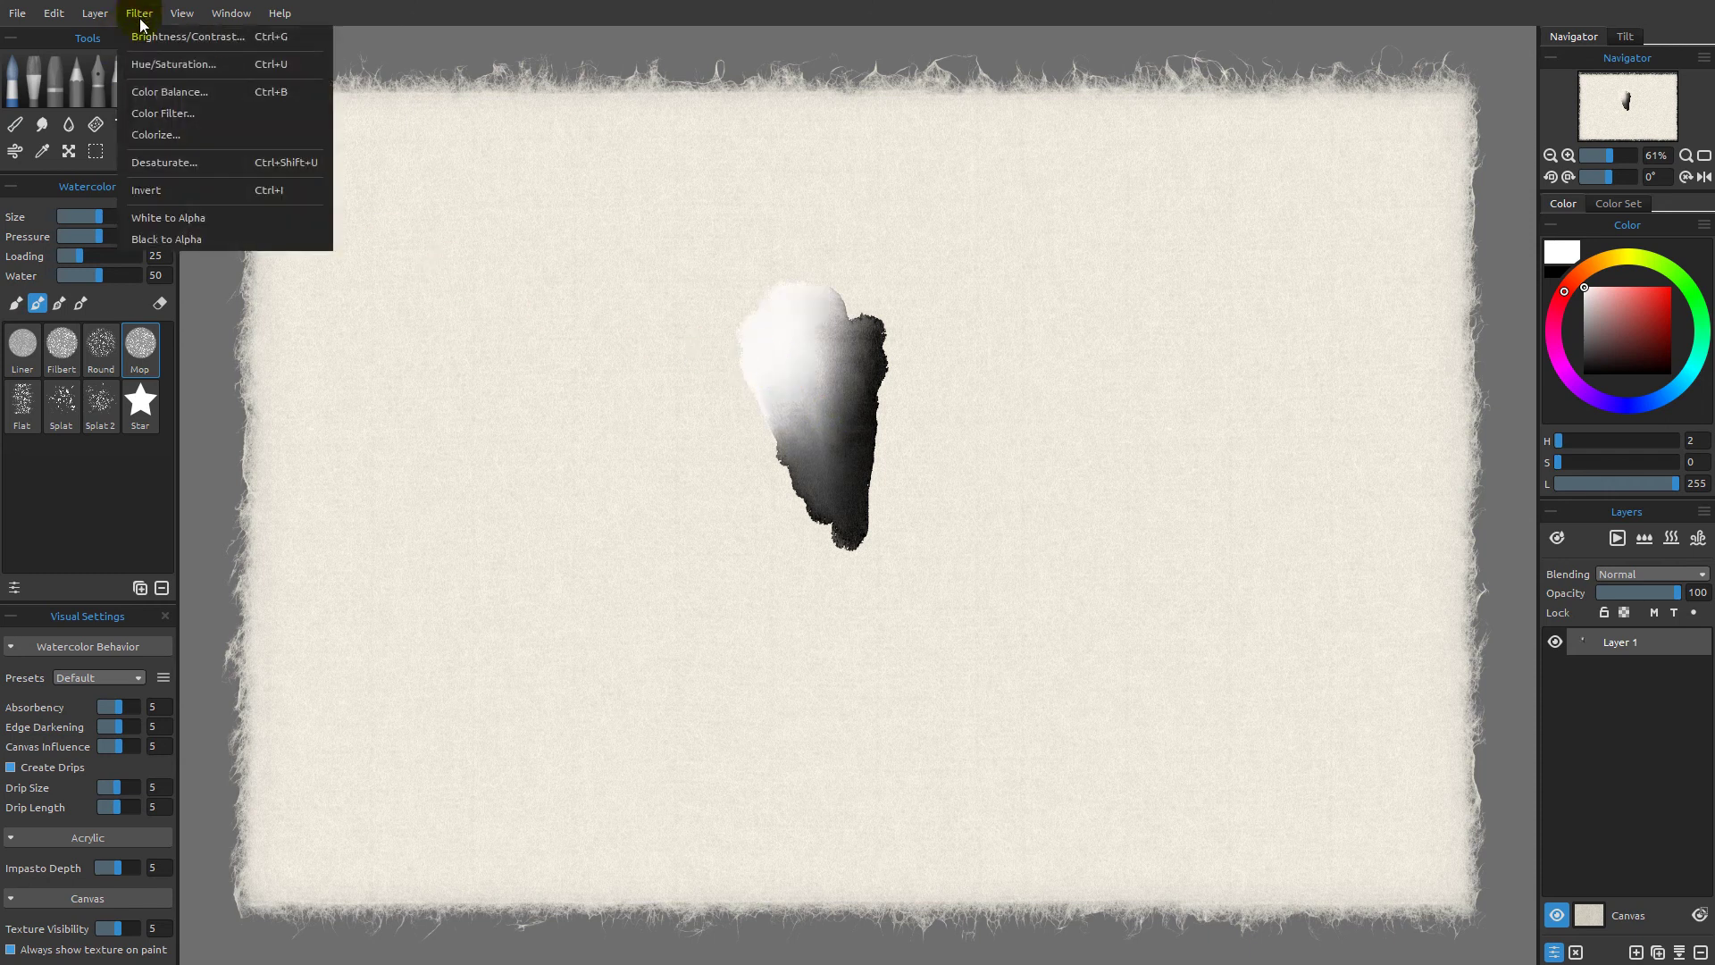
click(188, 238)
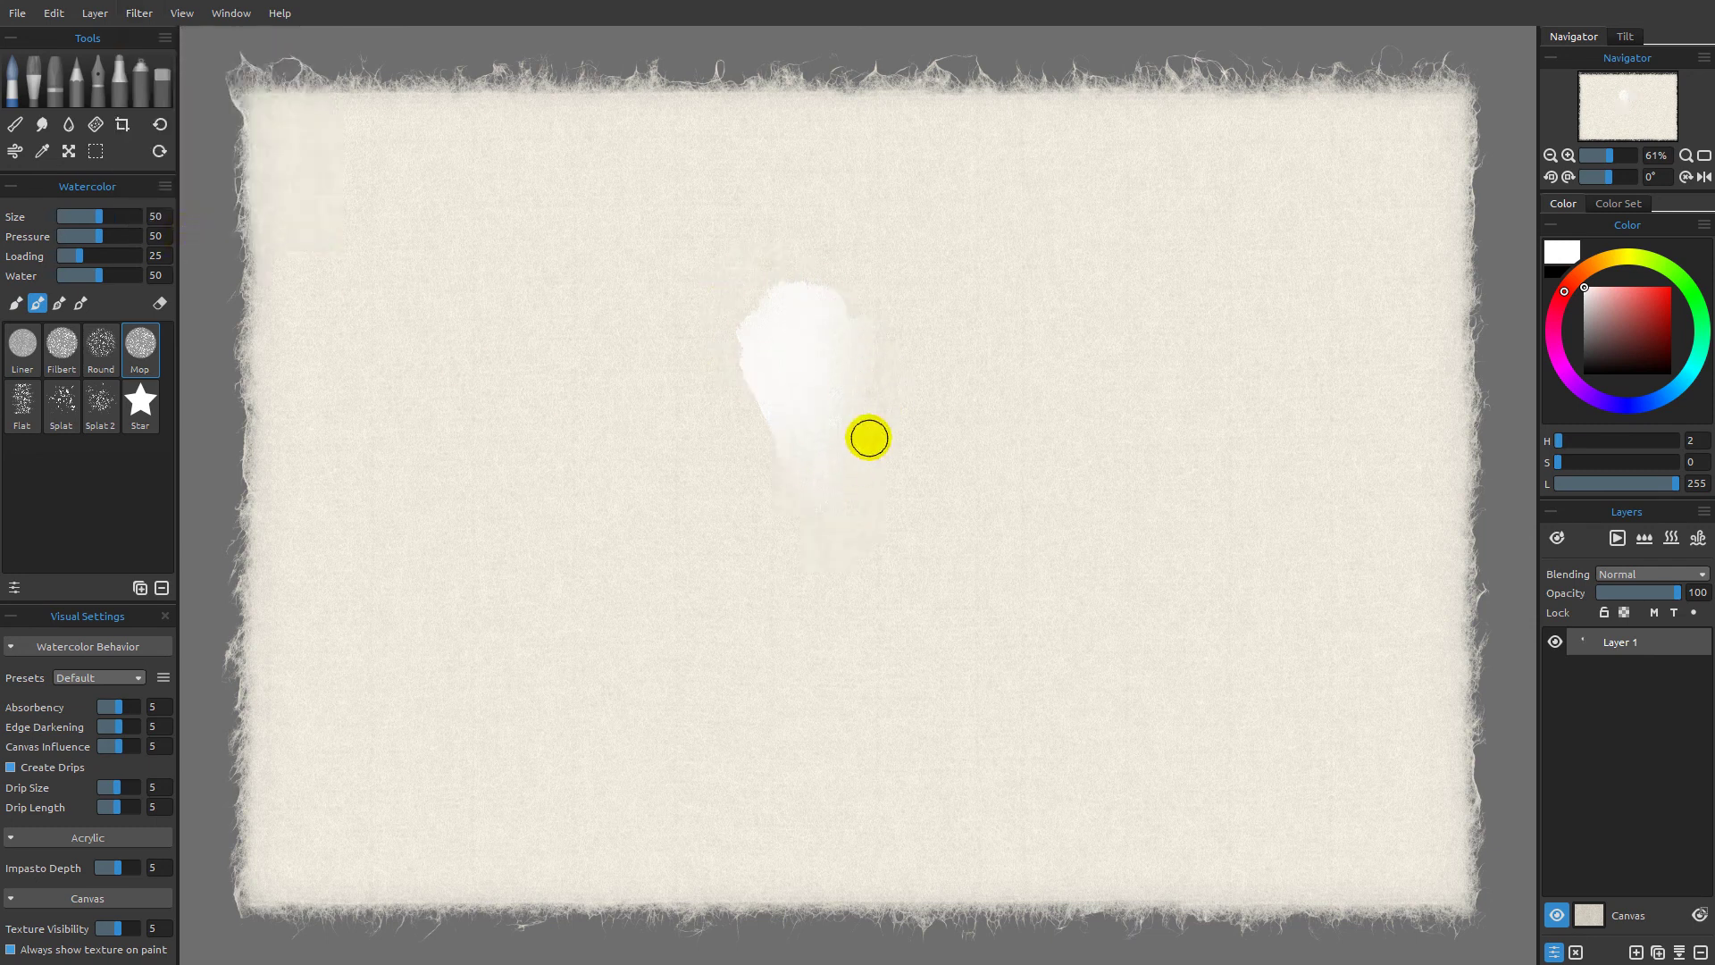
drag(856, 552, 869, 601)
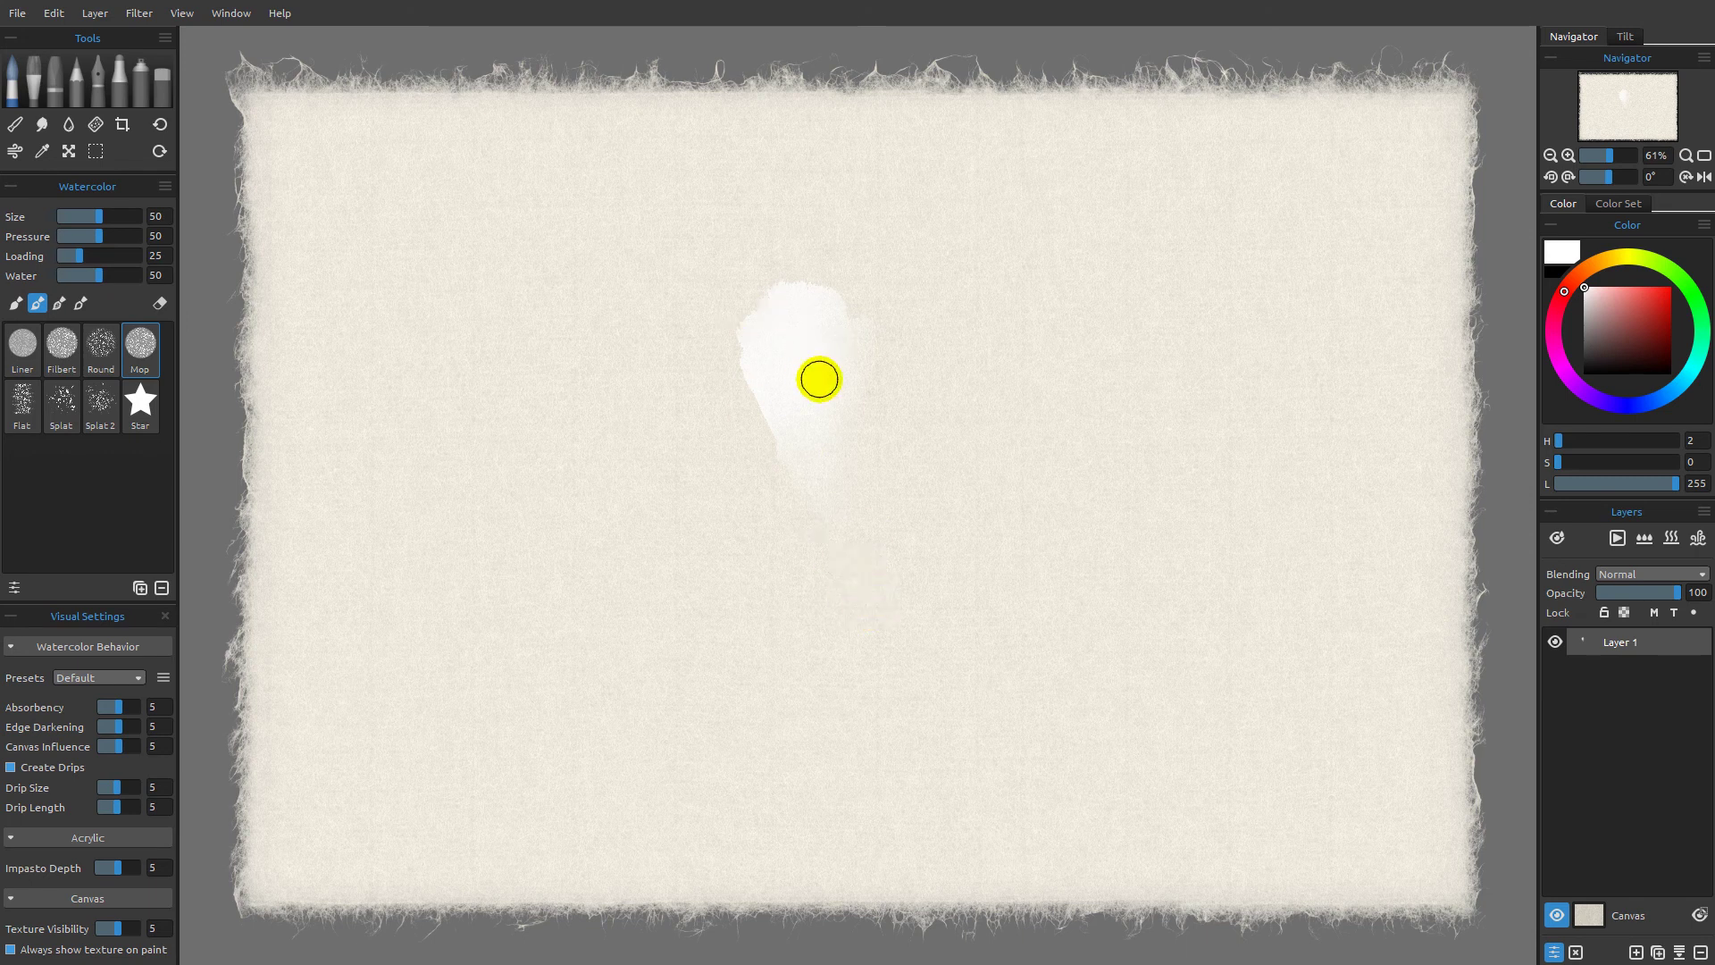
mouse_move(868, 324)
mouse_down()
mouse_move(889, 393)
mouse_move(872, 402)
mouse_move(873, 350)
mouse_move(786, 386)
mouse_move(797, 420)
mouse_move(870, 342)
mouse_move(829, 437)
mouse_move(830, 472)
mouse_move(871, 368)
mouse_move(836, 485)
mouse_move(759, 359)
mouse_move(796, 306)
mouse_move(879, 334)
mouse_move(908, 404)
mouse_move(852, 484)
mouse_move(805, 426)
mouse_up()
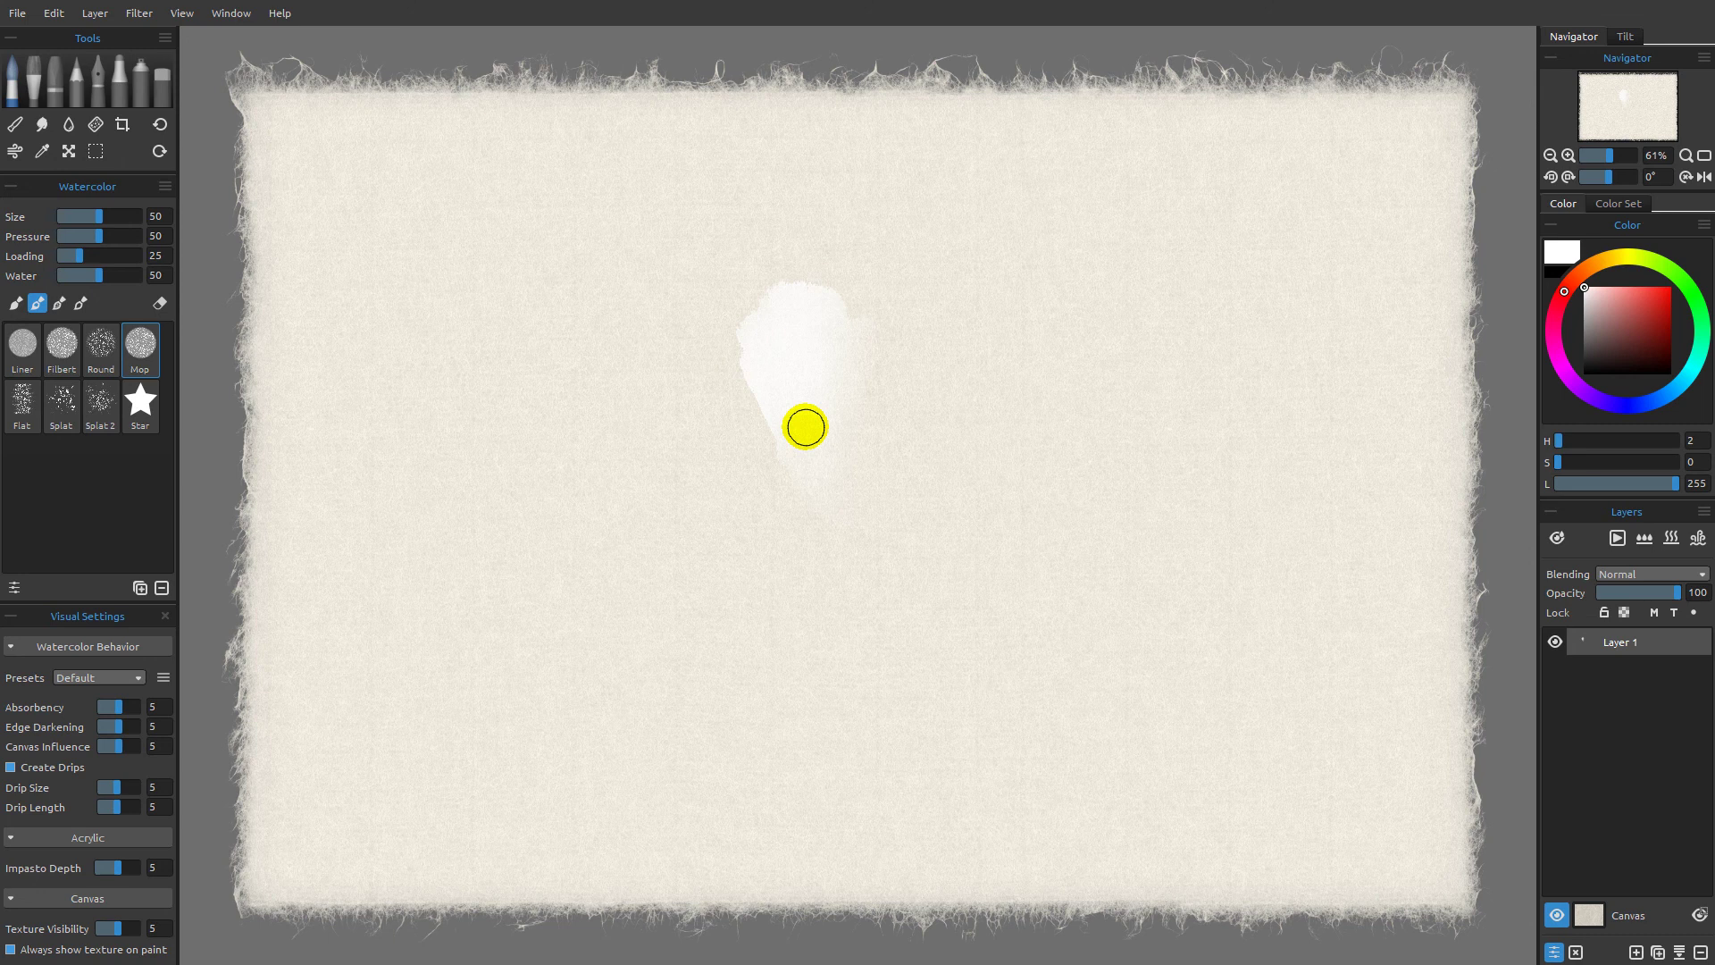
Clear the layer and select the Ink Pen Reed Pen at size 100.
click(1564, 952)
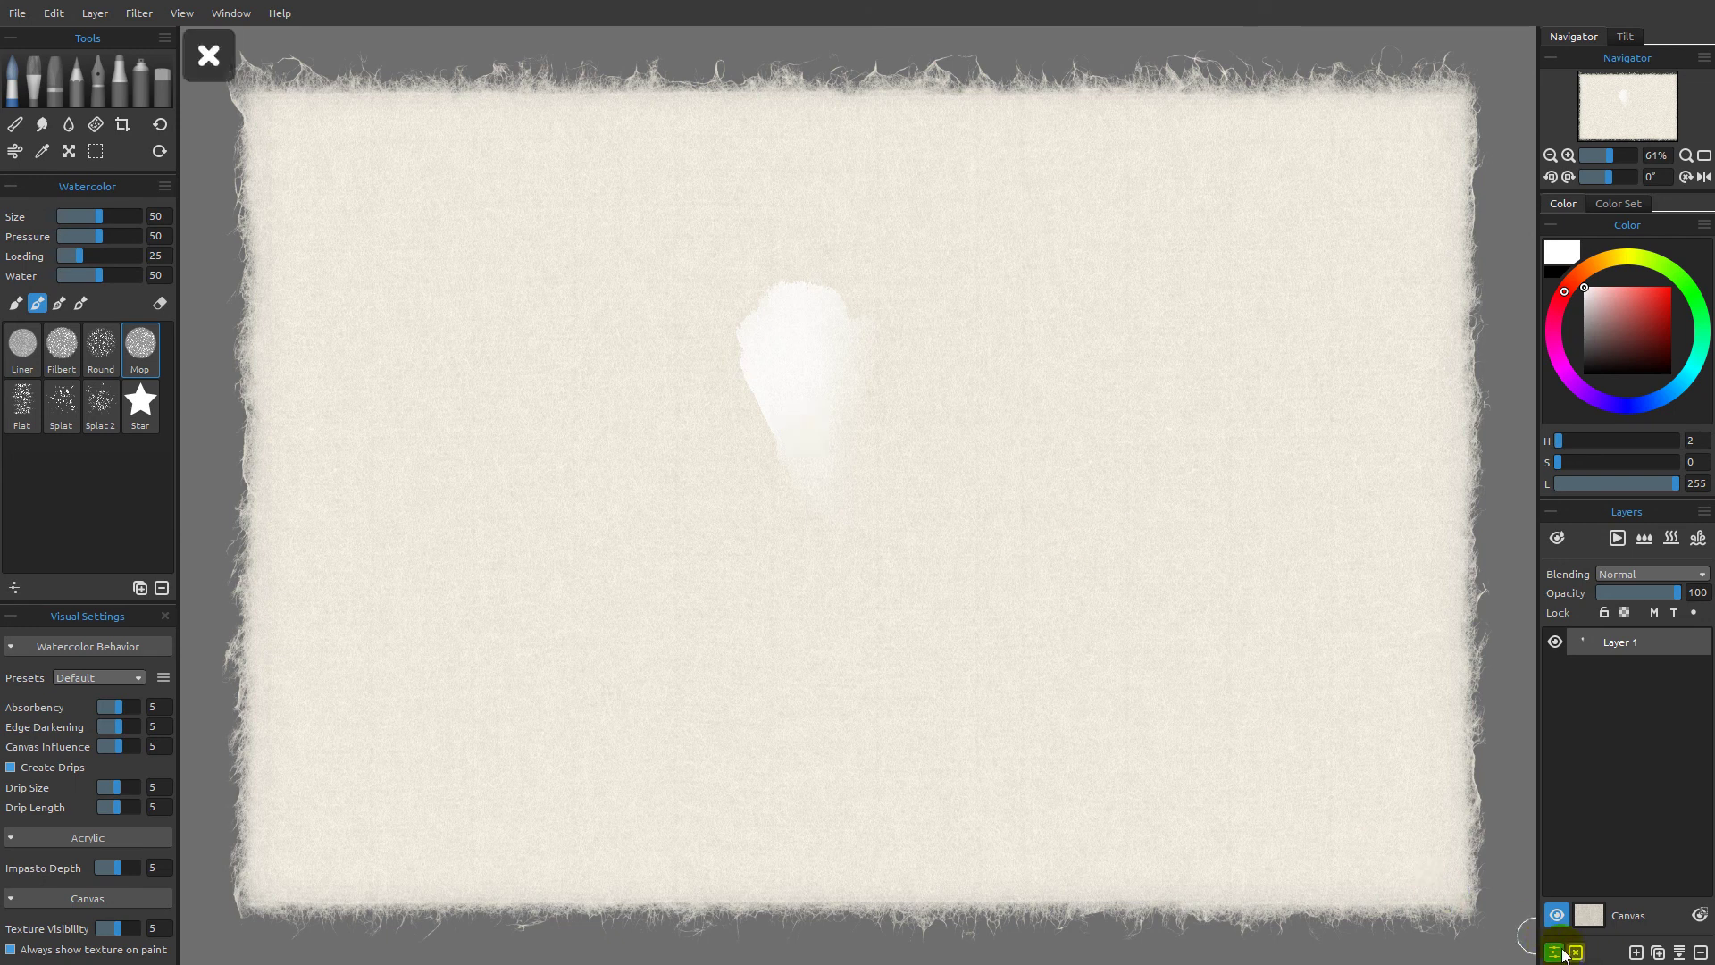
click(98, 89)
click(101, 329)
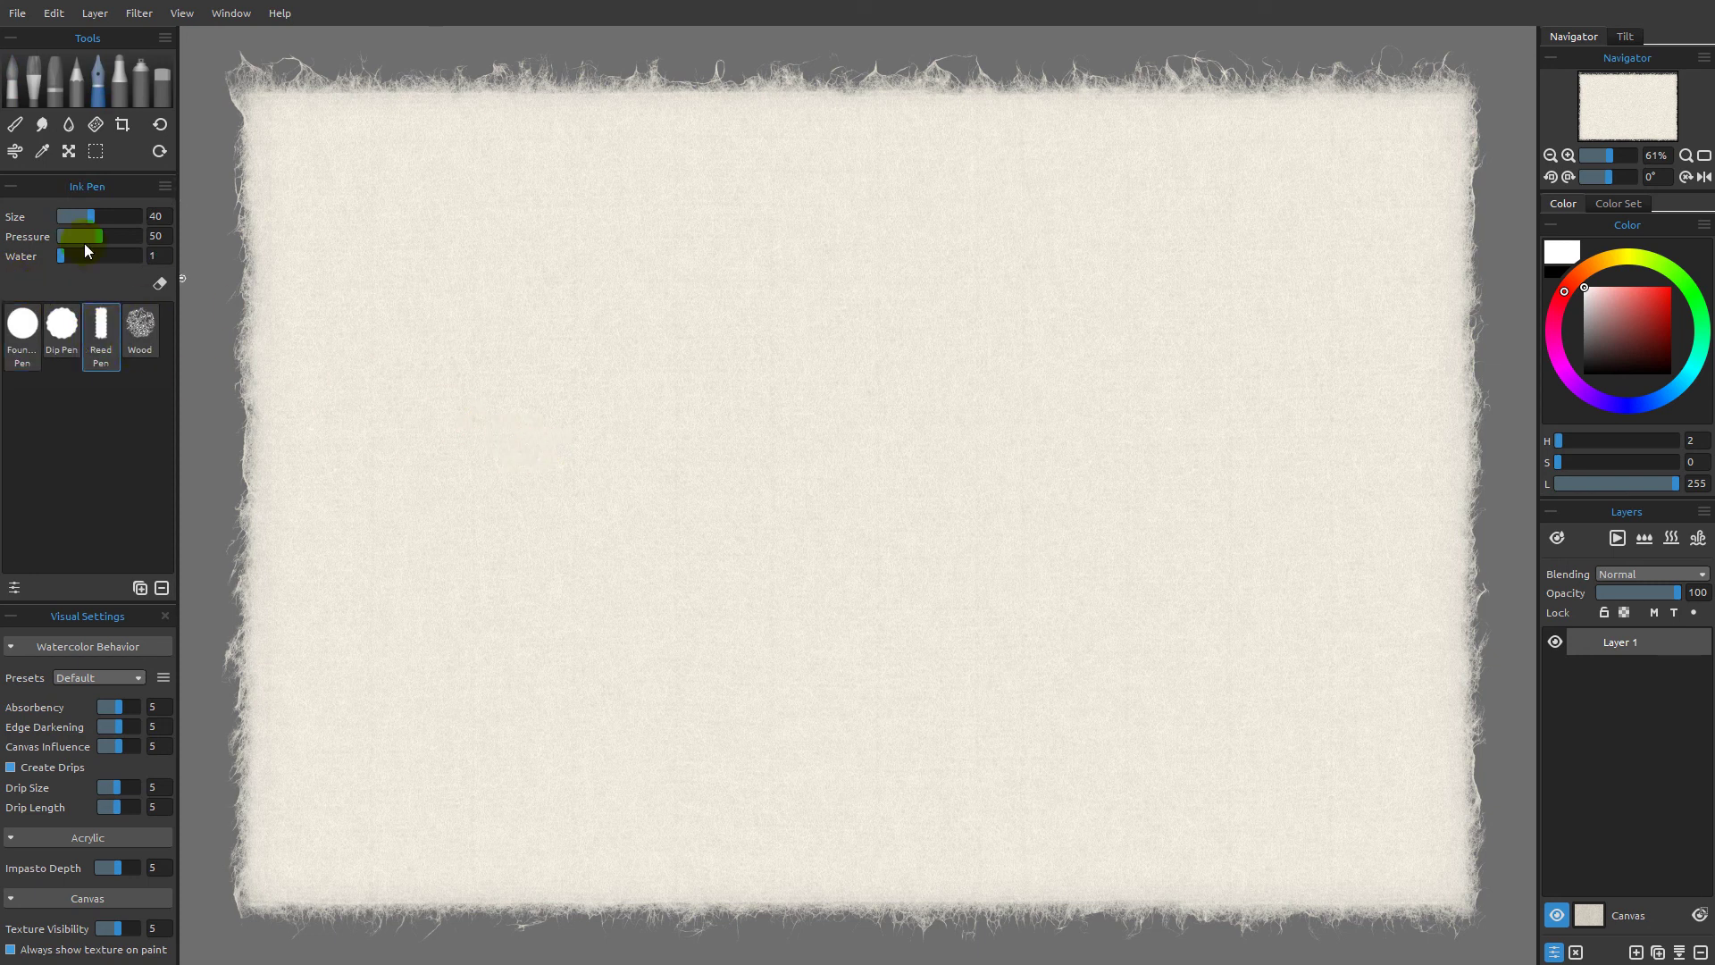
mouse_move(94, 217)
mouse_down()
mouse_move(363, 286)
mouse_move(796, 474)
mouse_move(1528, 322)
mouse_move(1608, 340)
mouse_move(763, 494)
mouse_up()
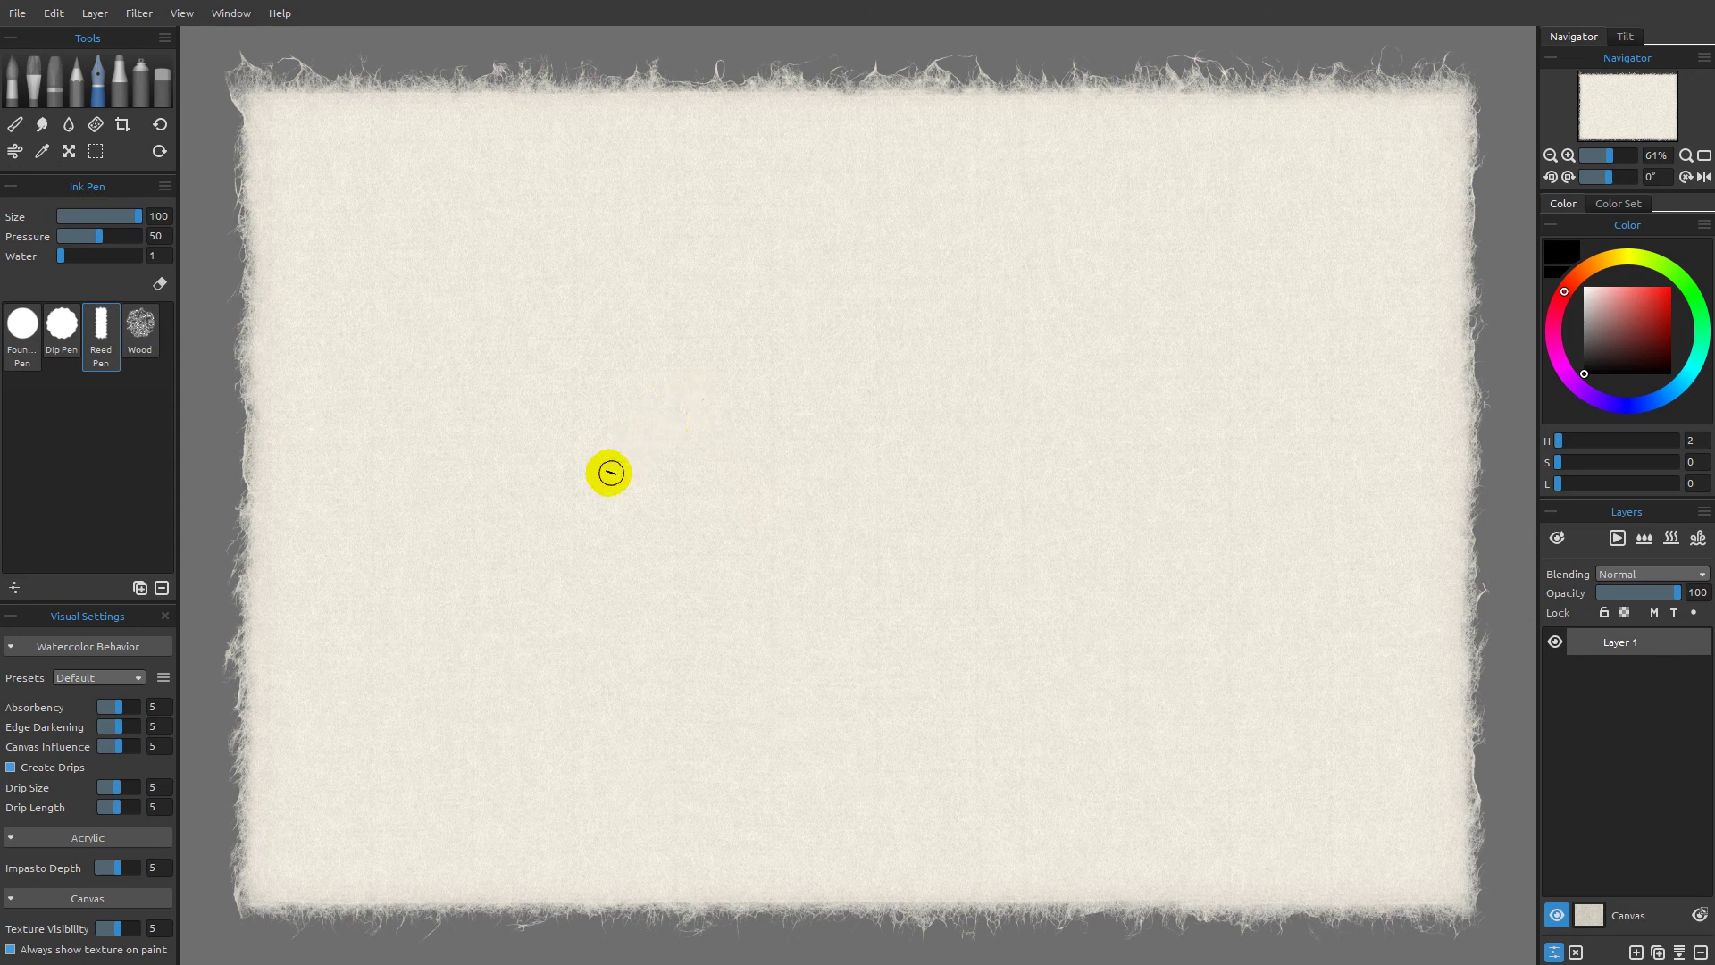
Paint three parallel black diagonal reed-pen strokes across the canvas.
drag(578, 512, 1009, 178)
drag(623, 538, 1063, 229)
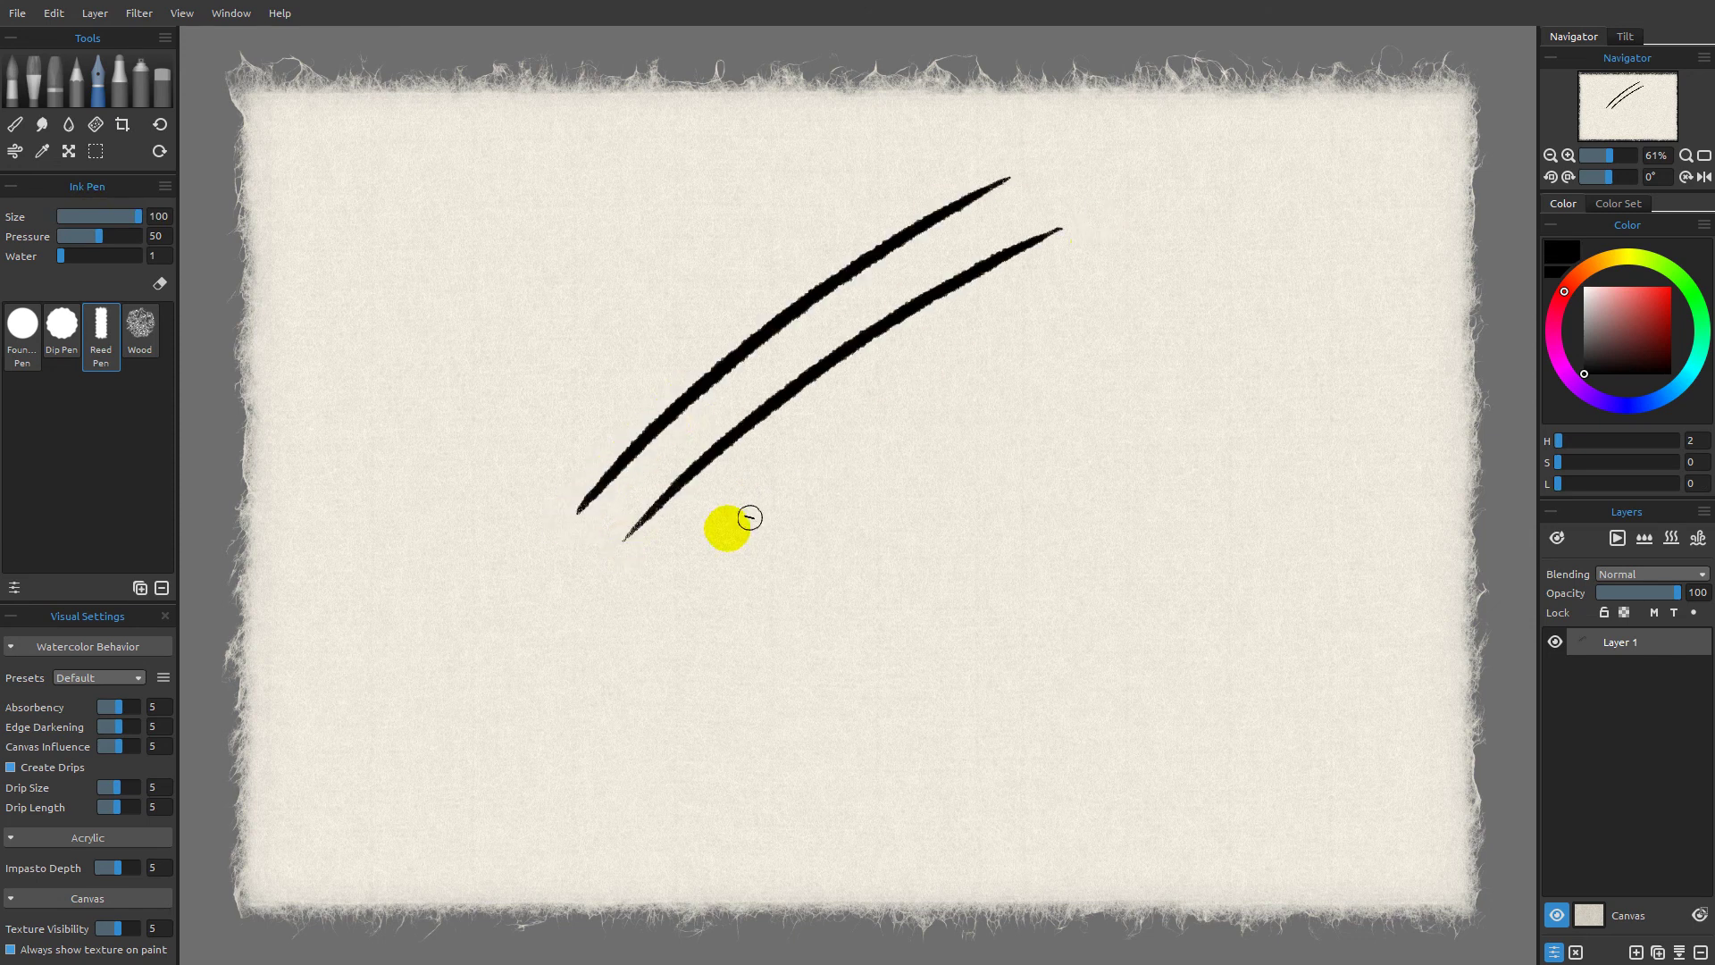
drag(702, 533, 1119, 290)
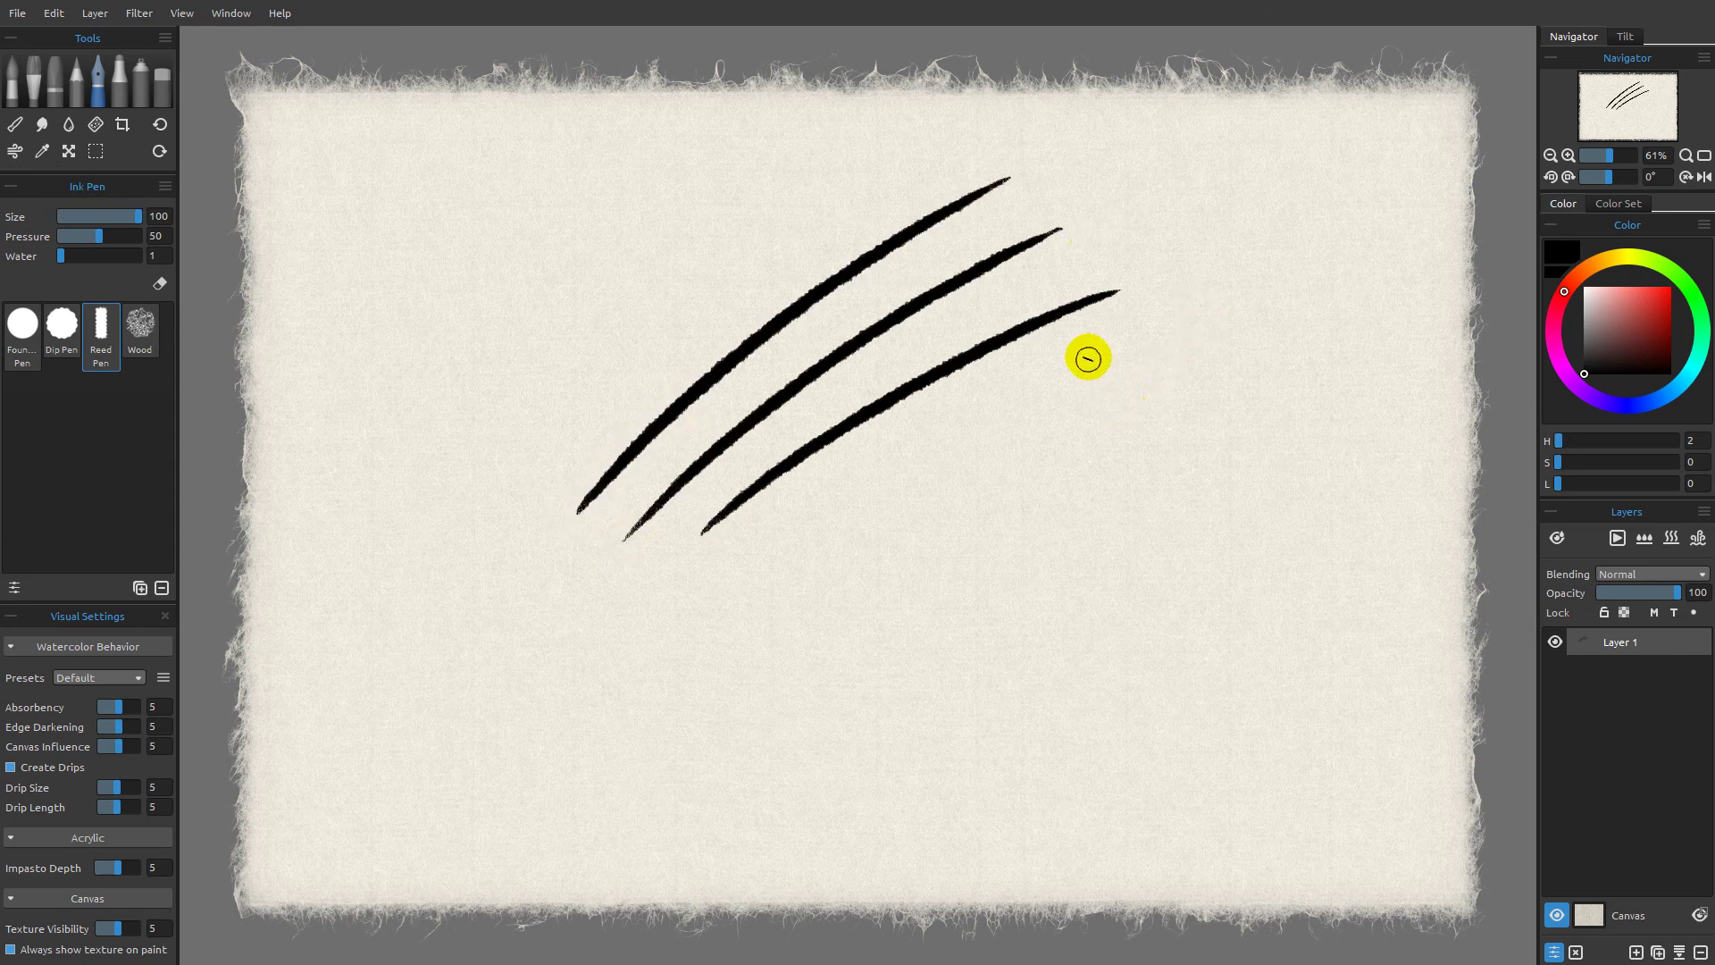
Switch to pure white and paint three vertical strokes crossing the black ones.
click(160, 284)
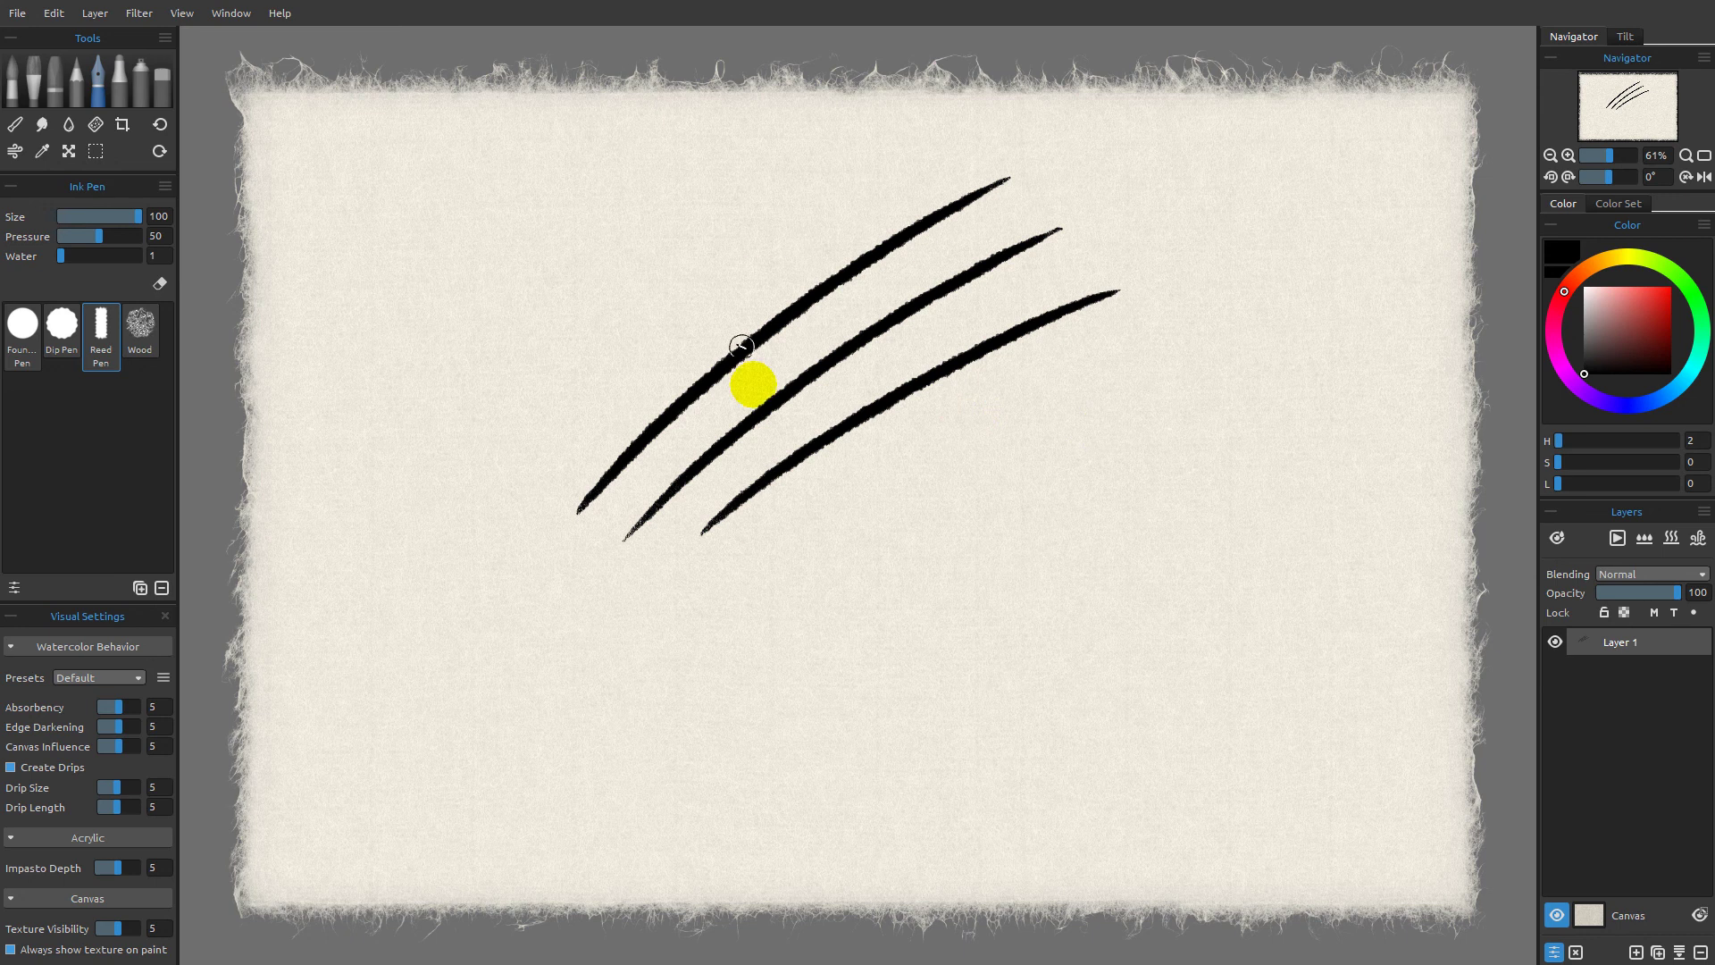
click(1592, 302)
drag(1592, 303, 1584, 287)
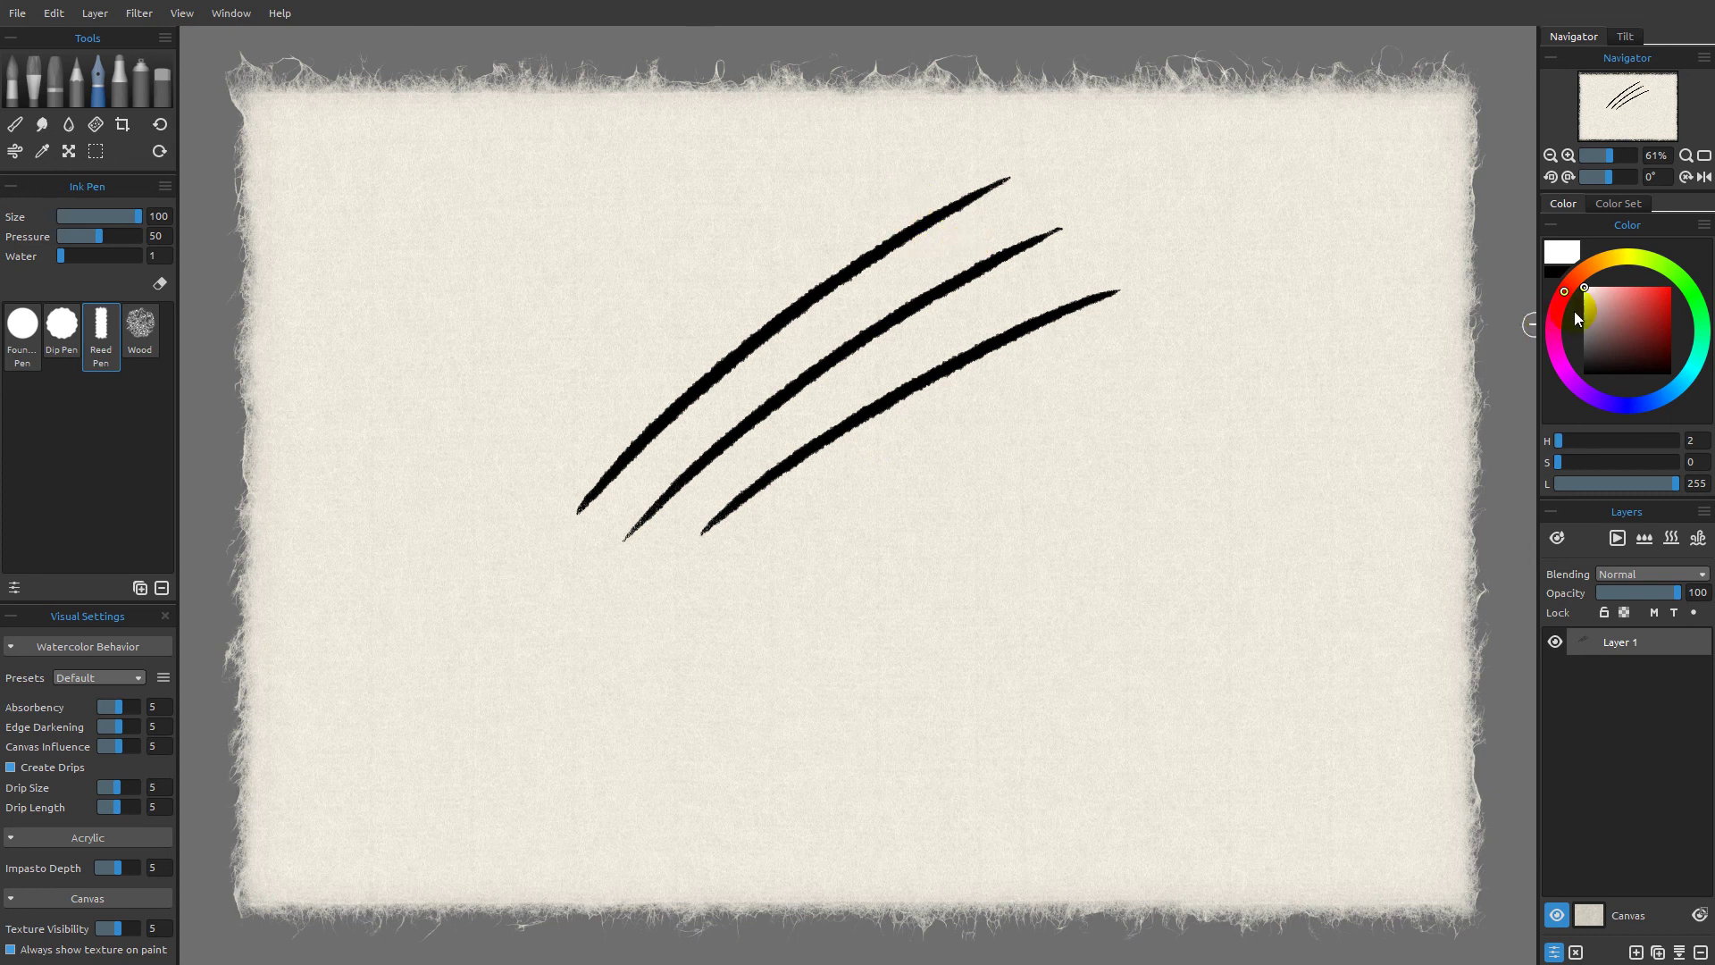
drag(892, 166, 937, 451)
drag(849, 193, 880, 447)
drag(810, 240, 844, 438)
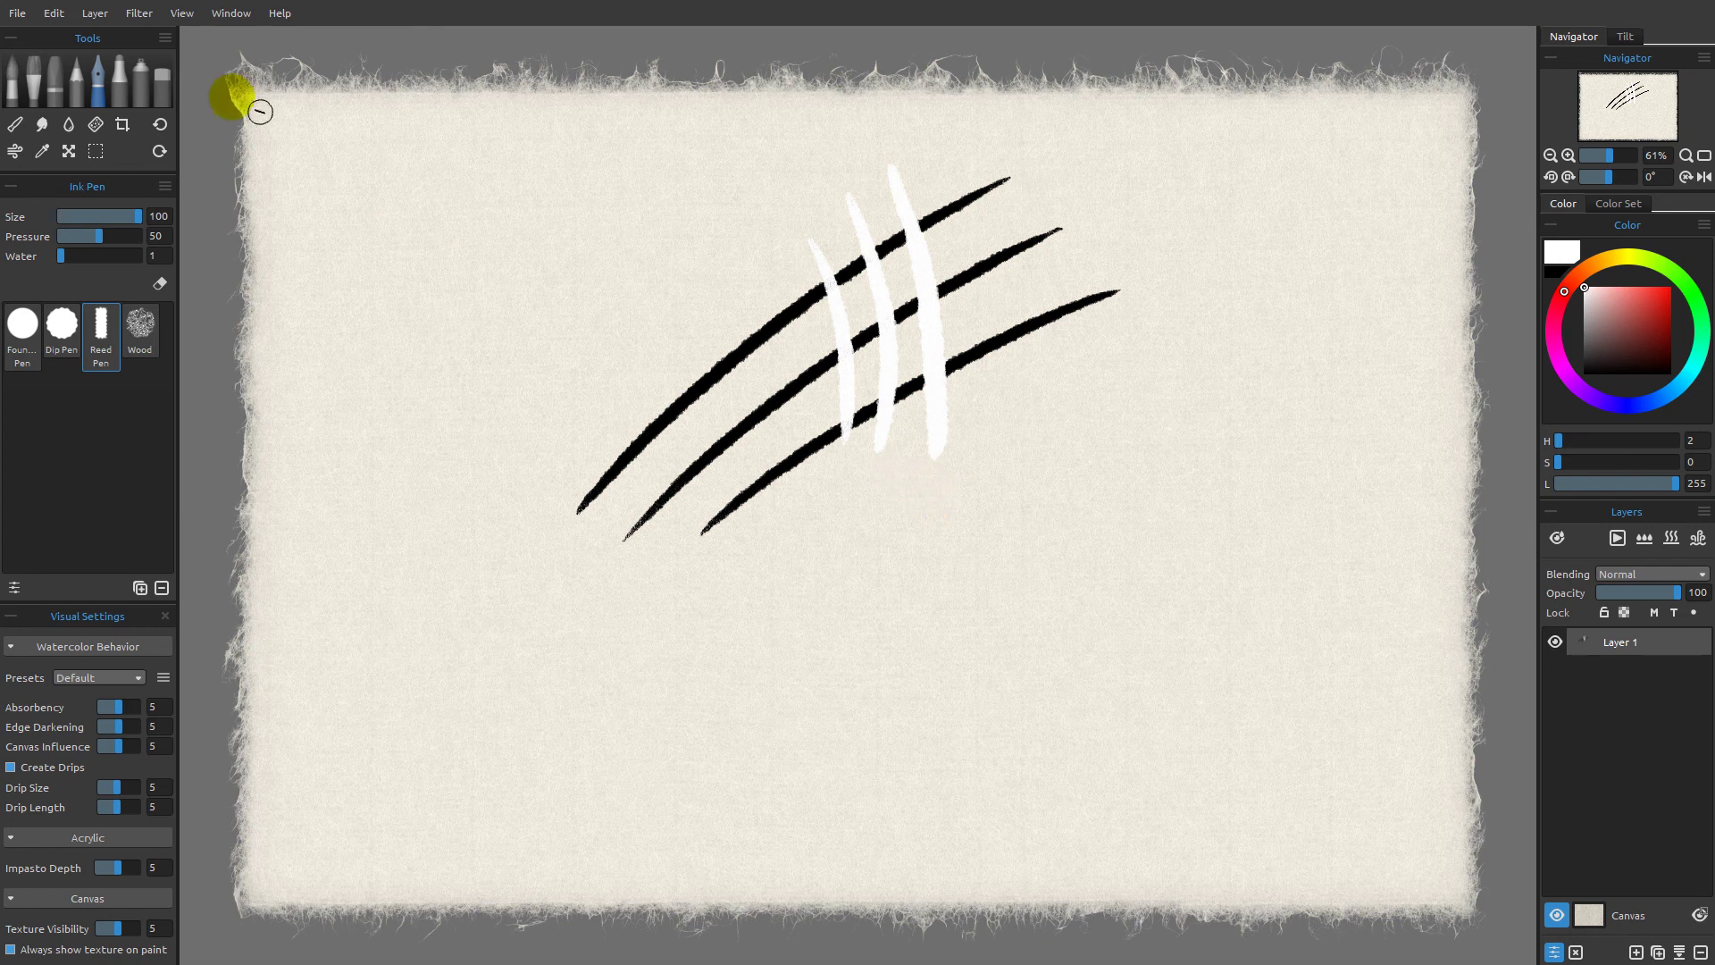
Apply White to Alpha to cut clean gaps through the three black reed-pen strokes.
click(139, 12)
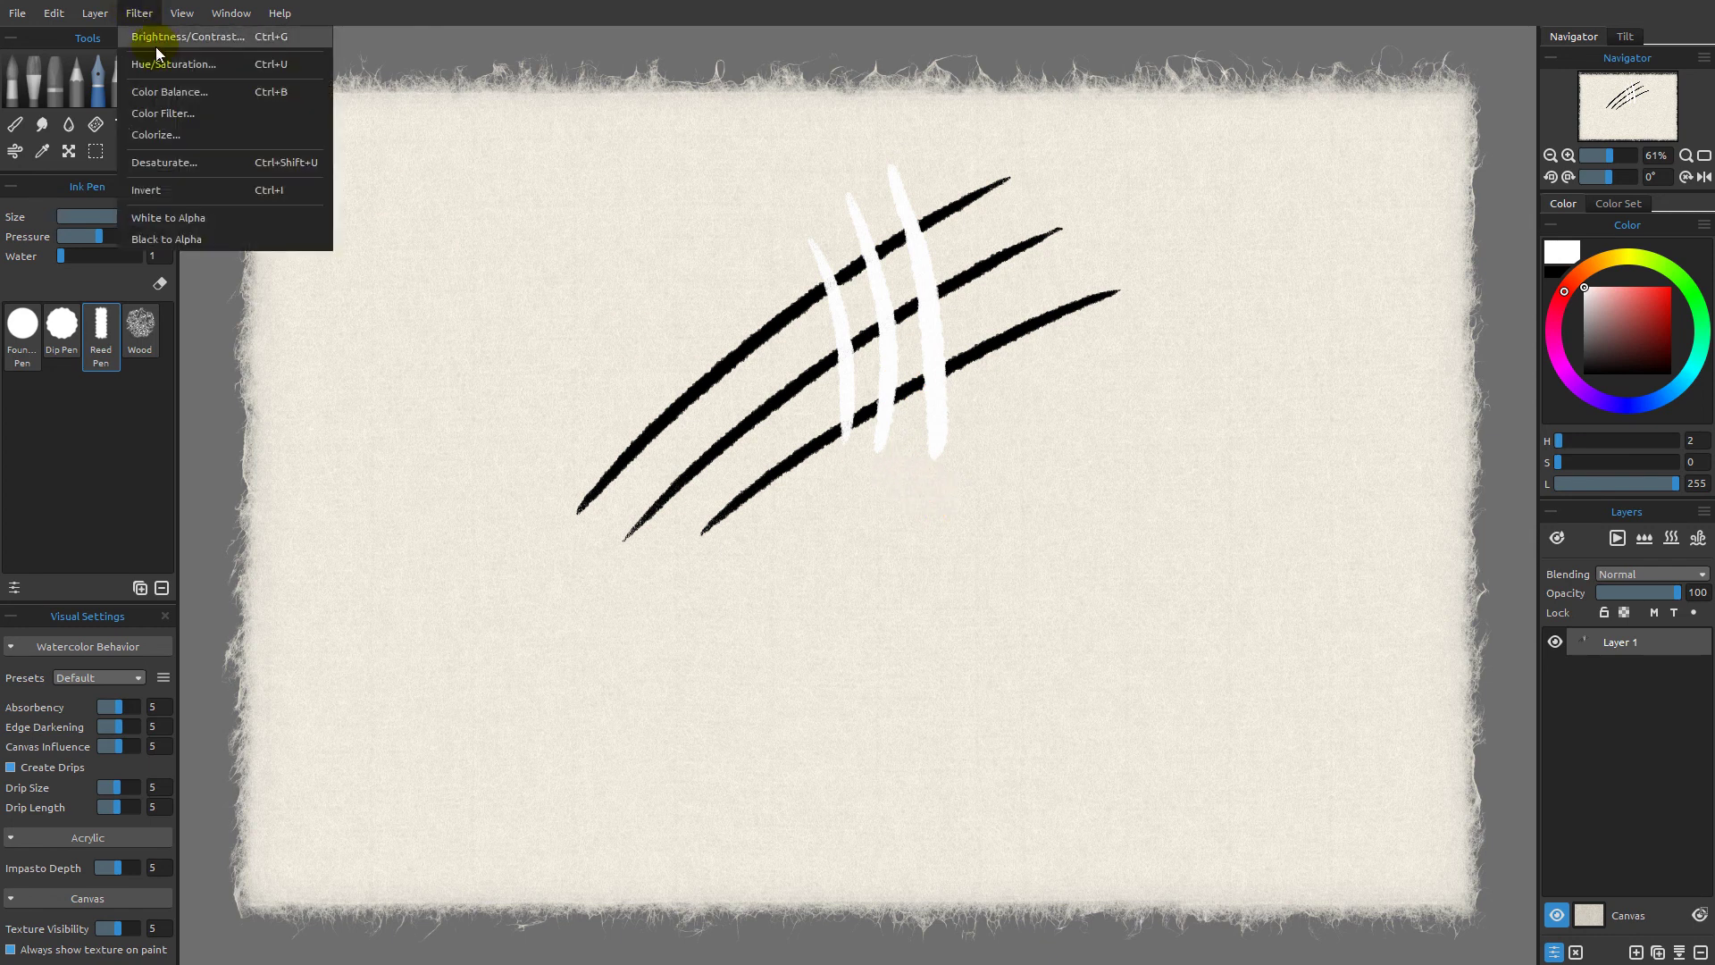
click(172, 218)
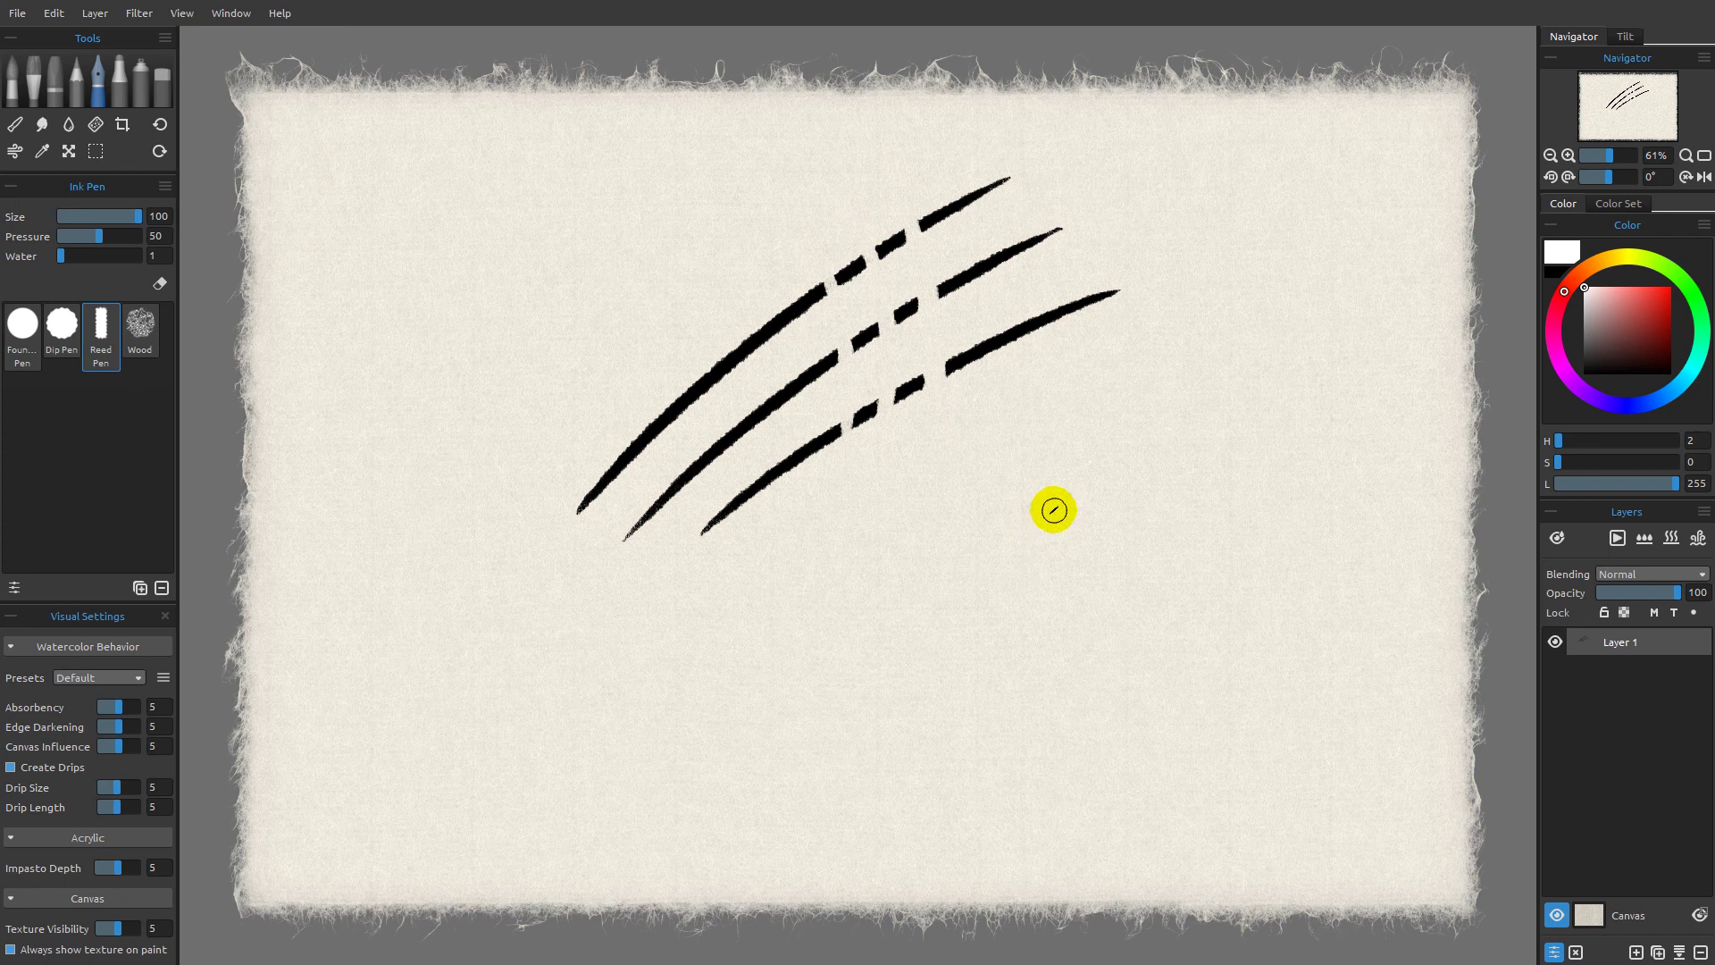